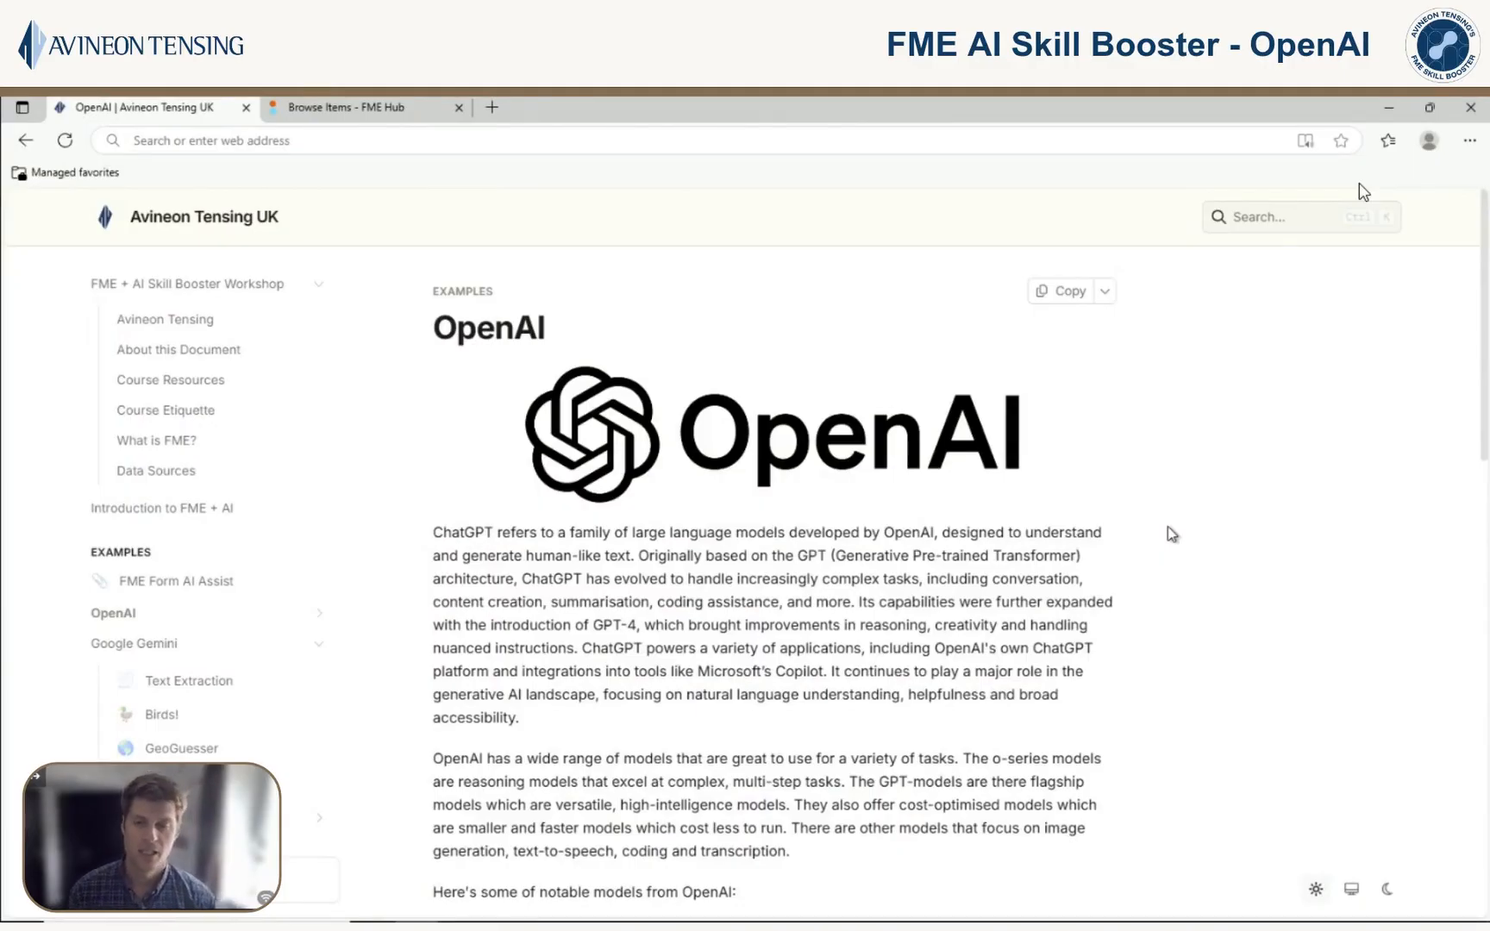
Step: Read the OpenAI training page's overview, its notable models and the Integrating with OpenAI section
scroll(1171, 533, down, 2)
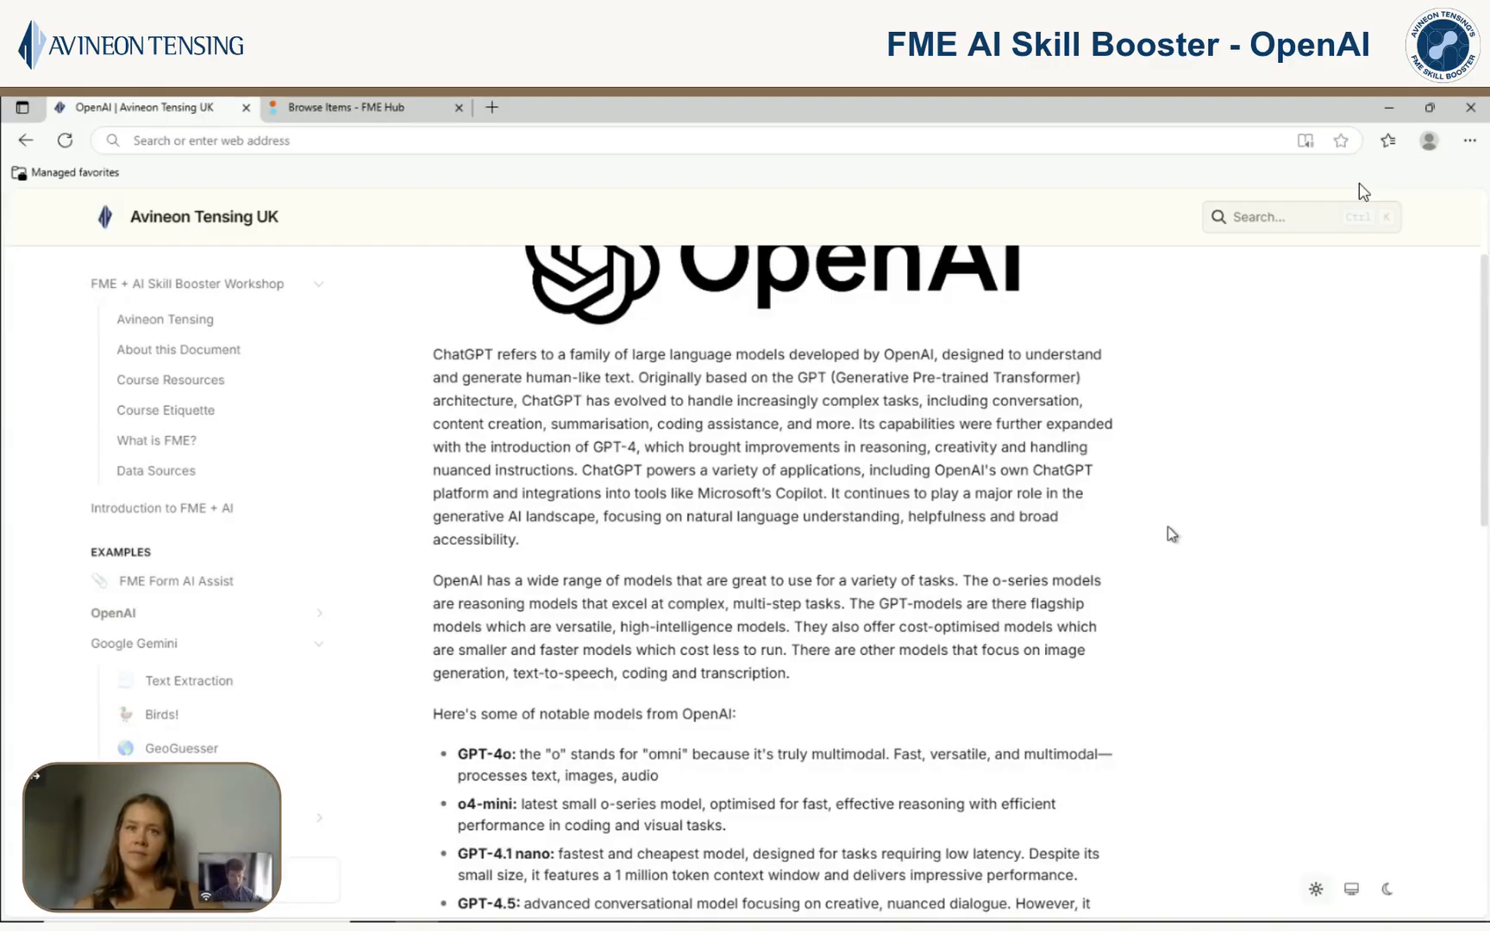
scroll(1170, 534, down, 3)
scroll(1170, 534, up, 2)
scroll(1170, 534, down, 2)
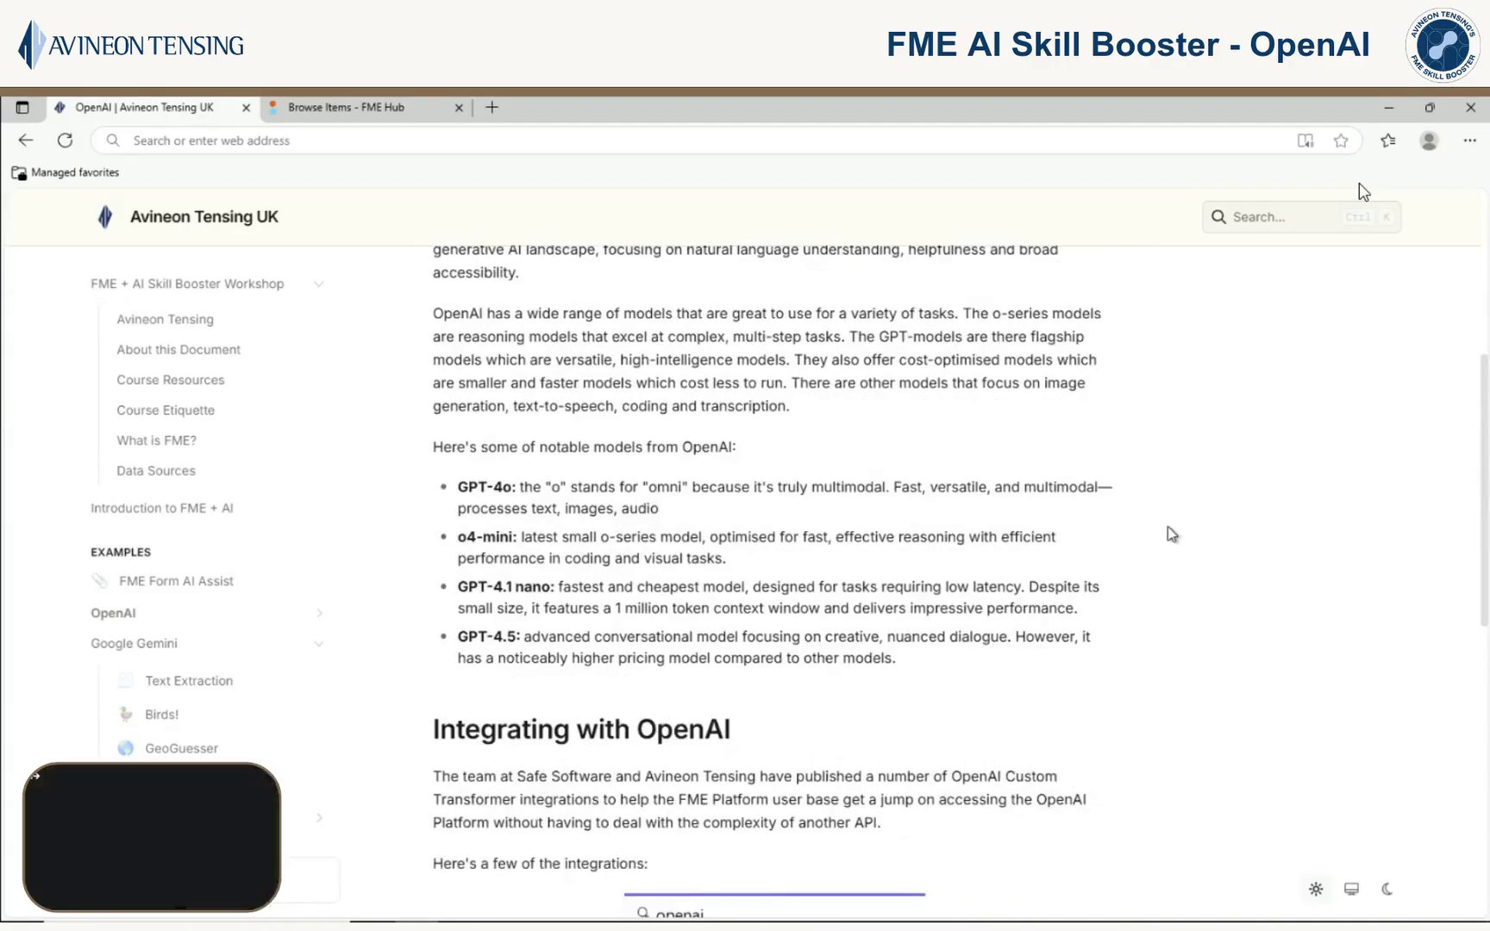
drag(1483, 556, 1481, 688)
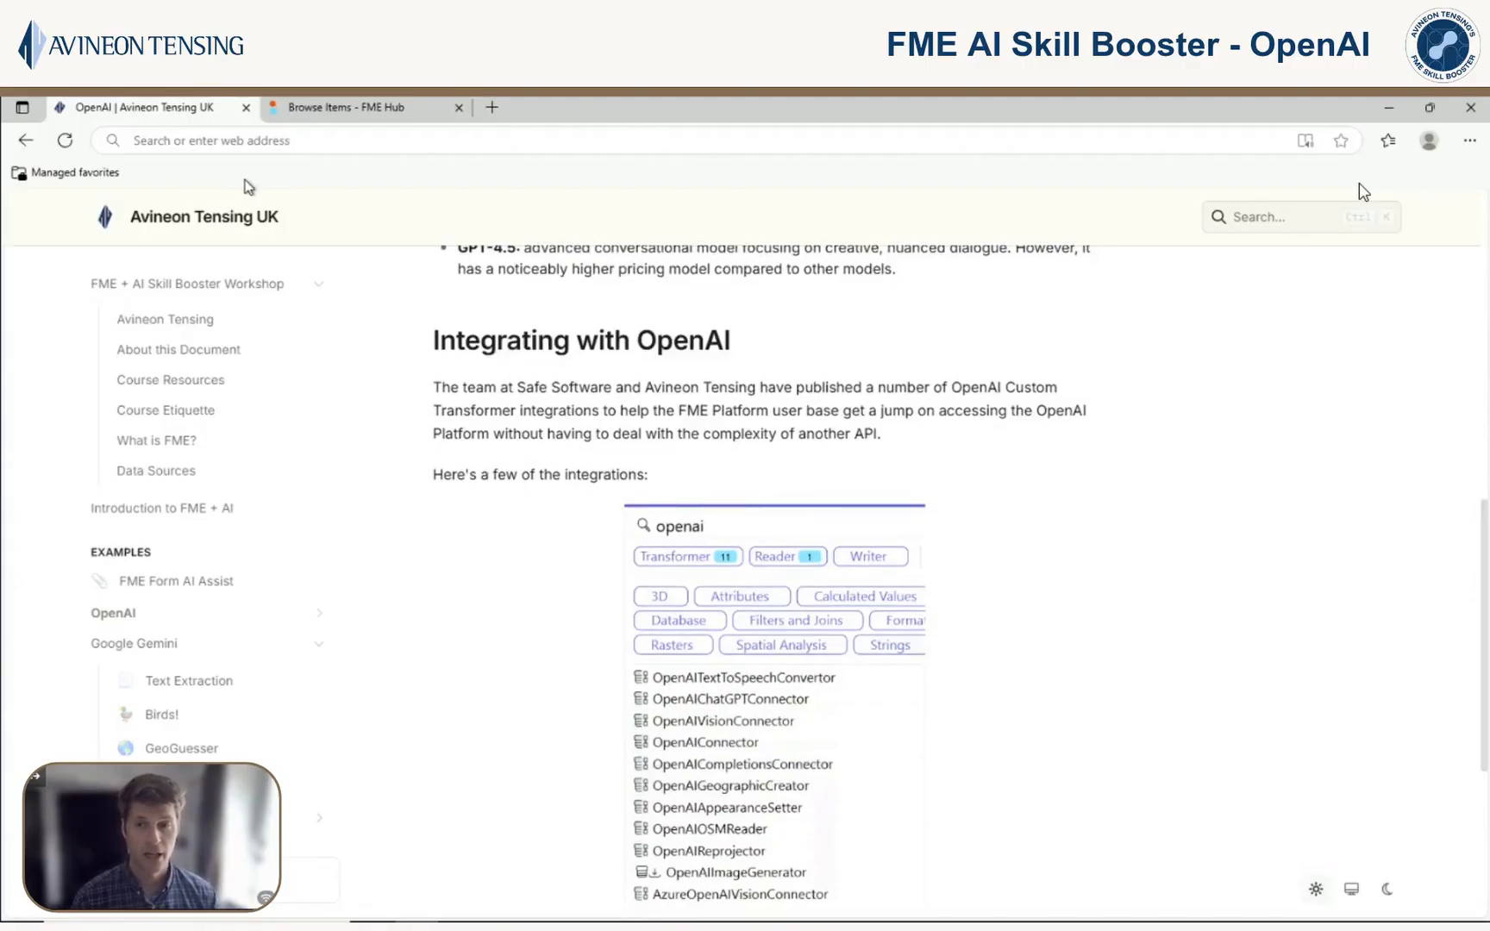
Step: Switch to the FME Hub page and browse the OpenAI search results through to the OpenAIChatGPTConnector and OpenAIOSMReader entries
click(388, 114)
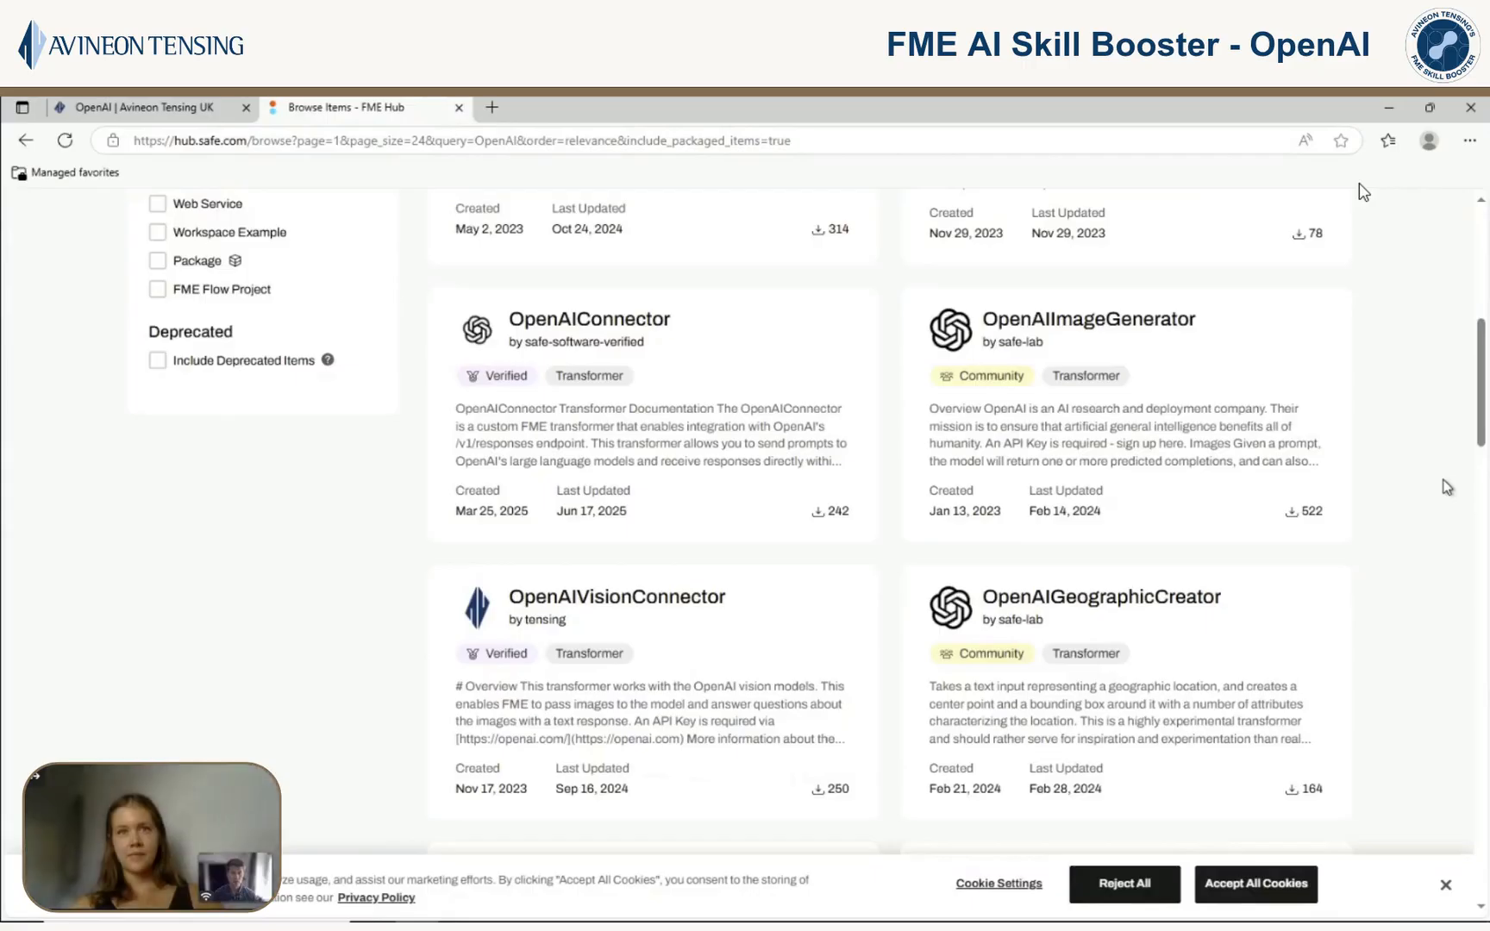
drag(1480, 434, 1487, 353)
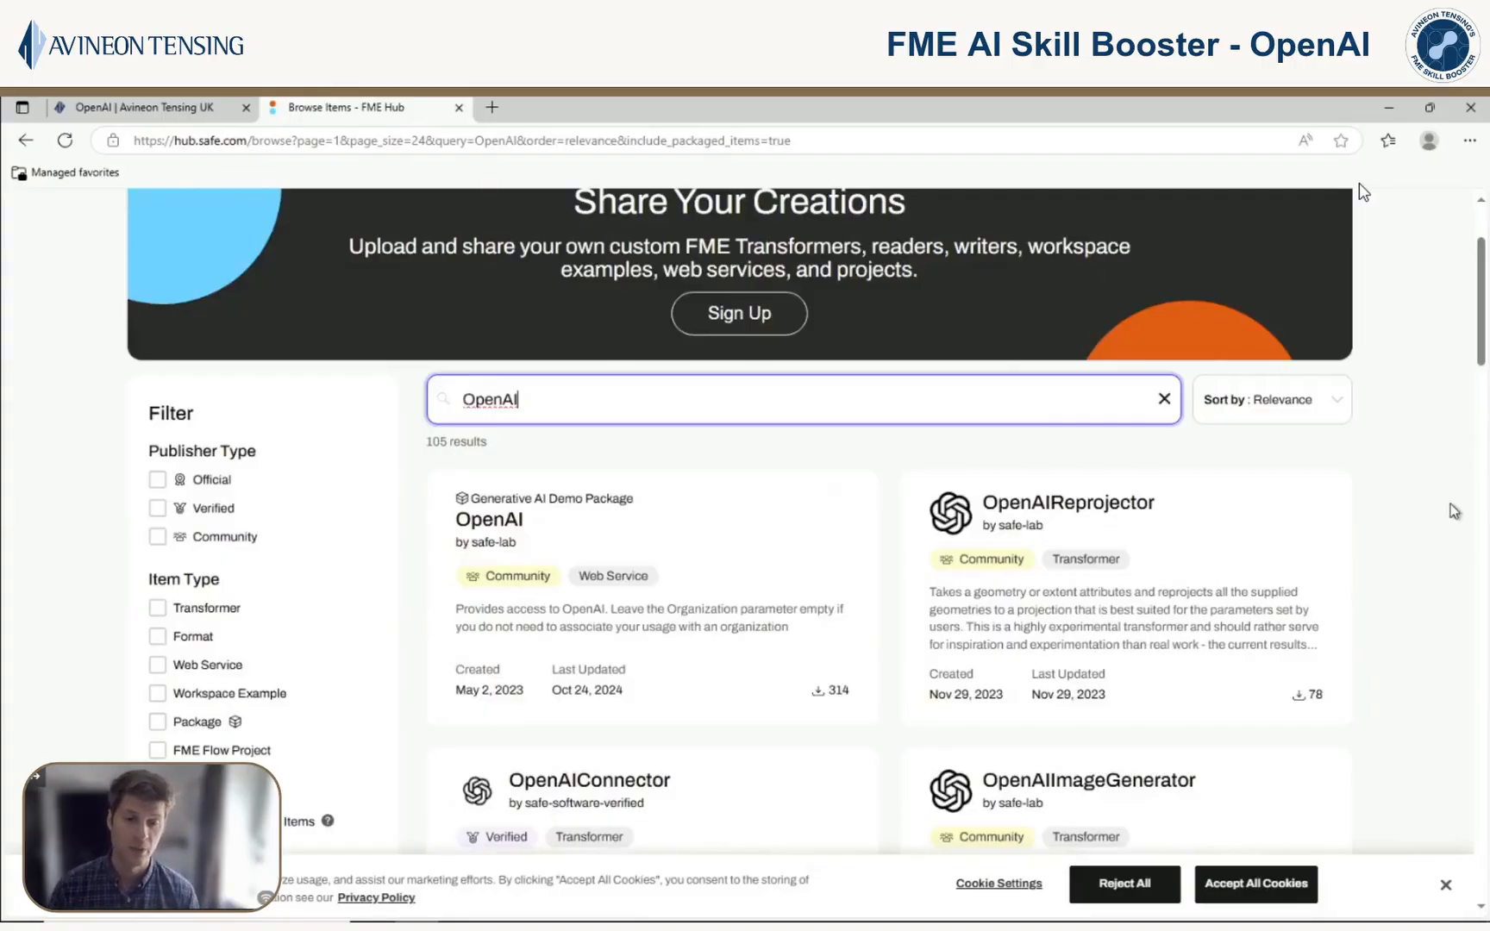
scroll(1430, 530, down, 5)
scroll(1427, 533, down, 2)
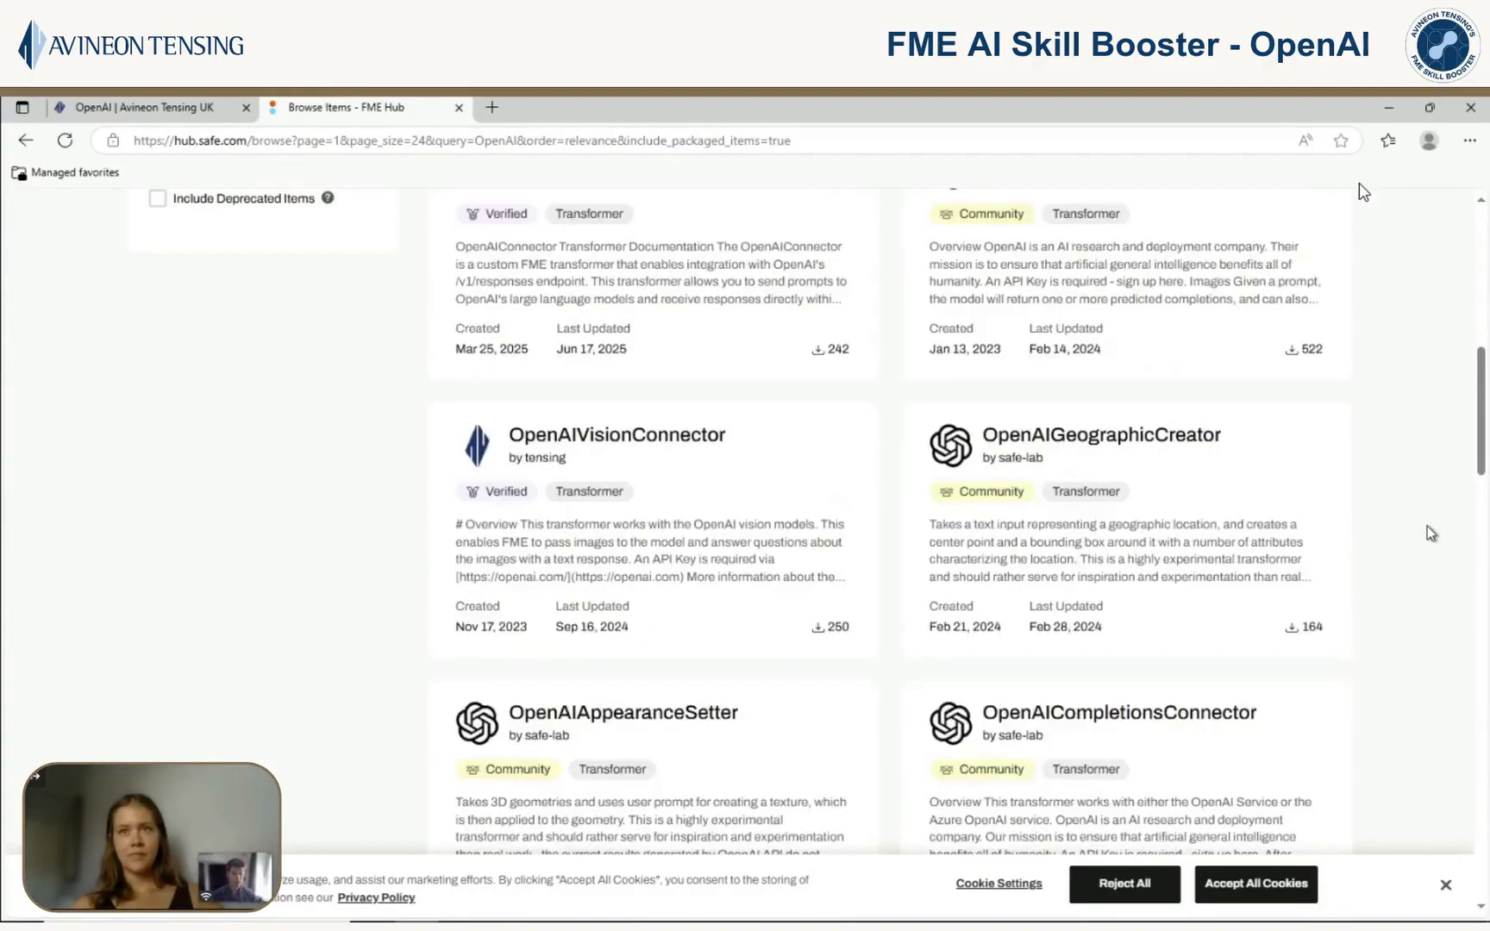
scroll(1427, 527, down, 8)
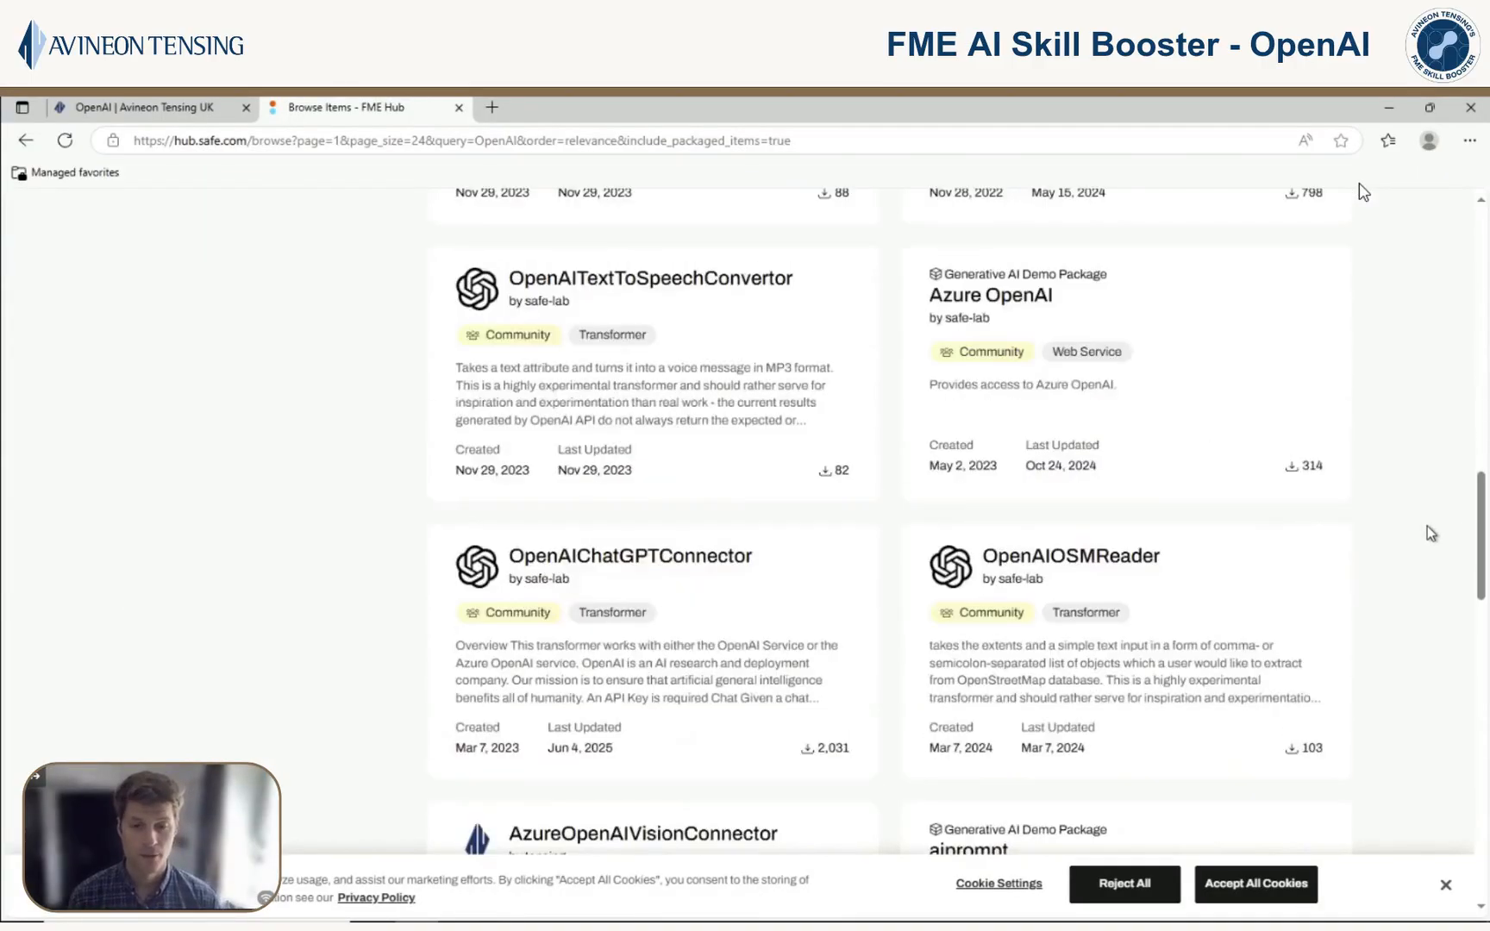
scroll(517, 340, down, 2)
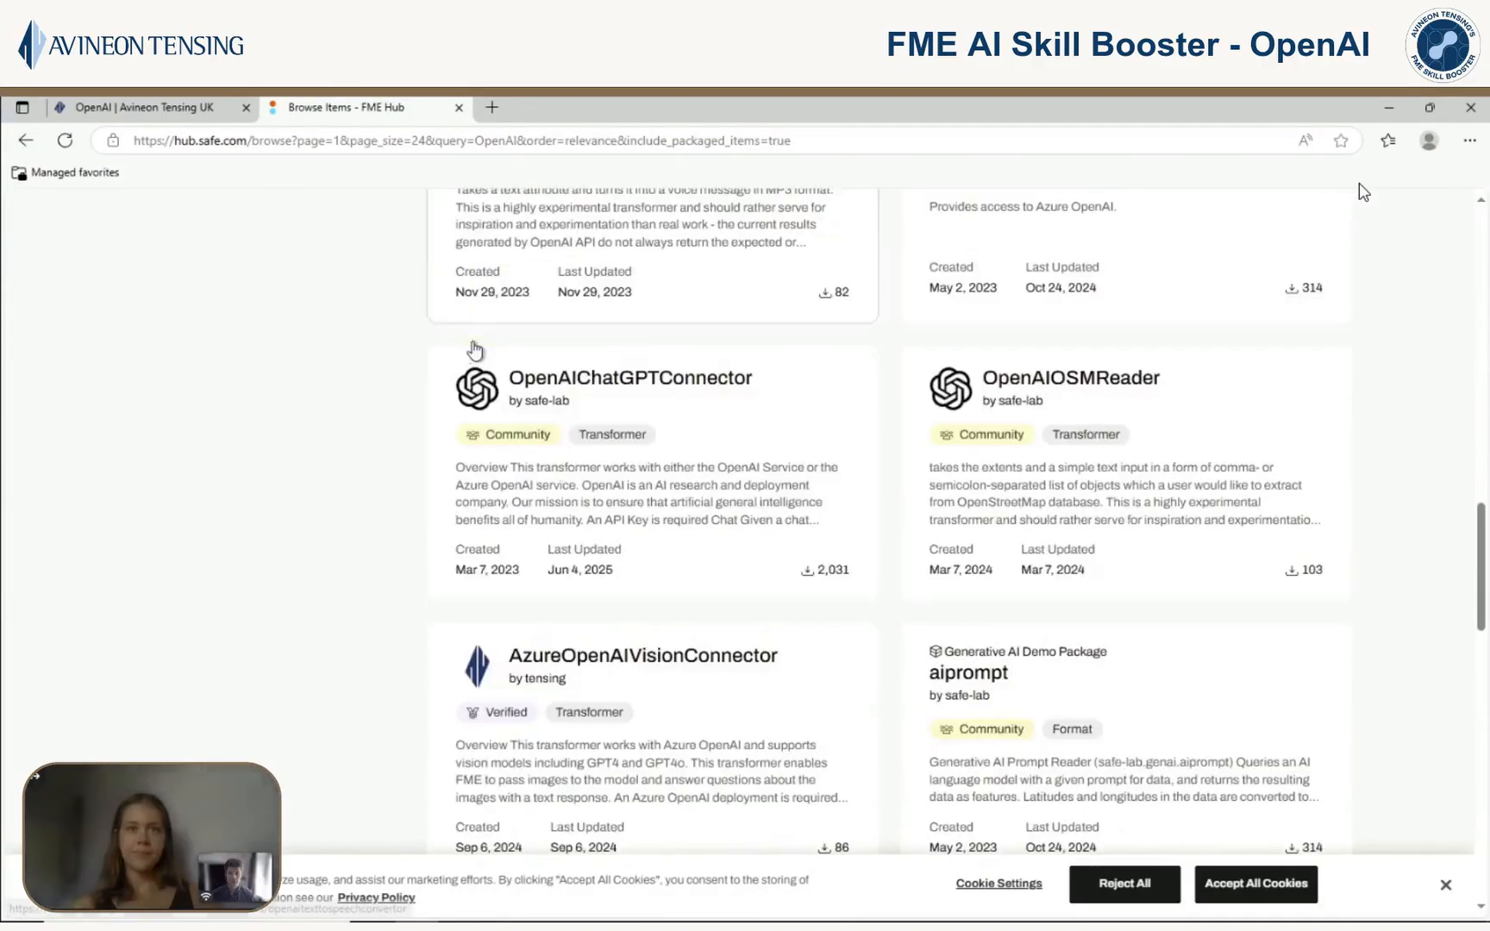
Step: Return to the training page, open the OpenAI and OpenStreetMap example, and review its description and workspace diagram
click(166, 112)
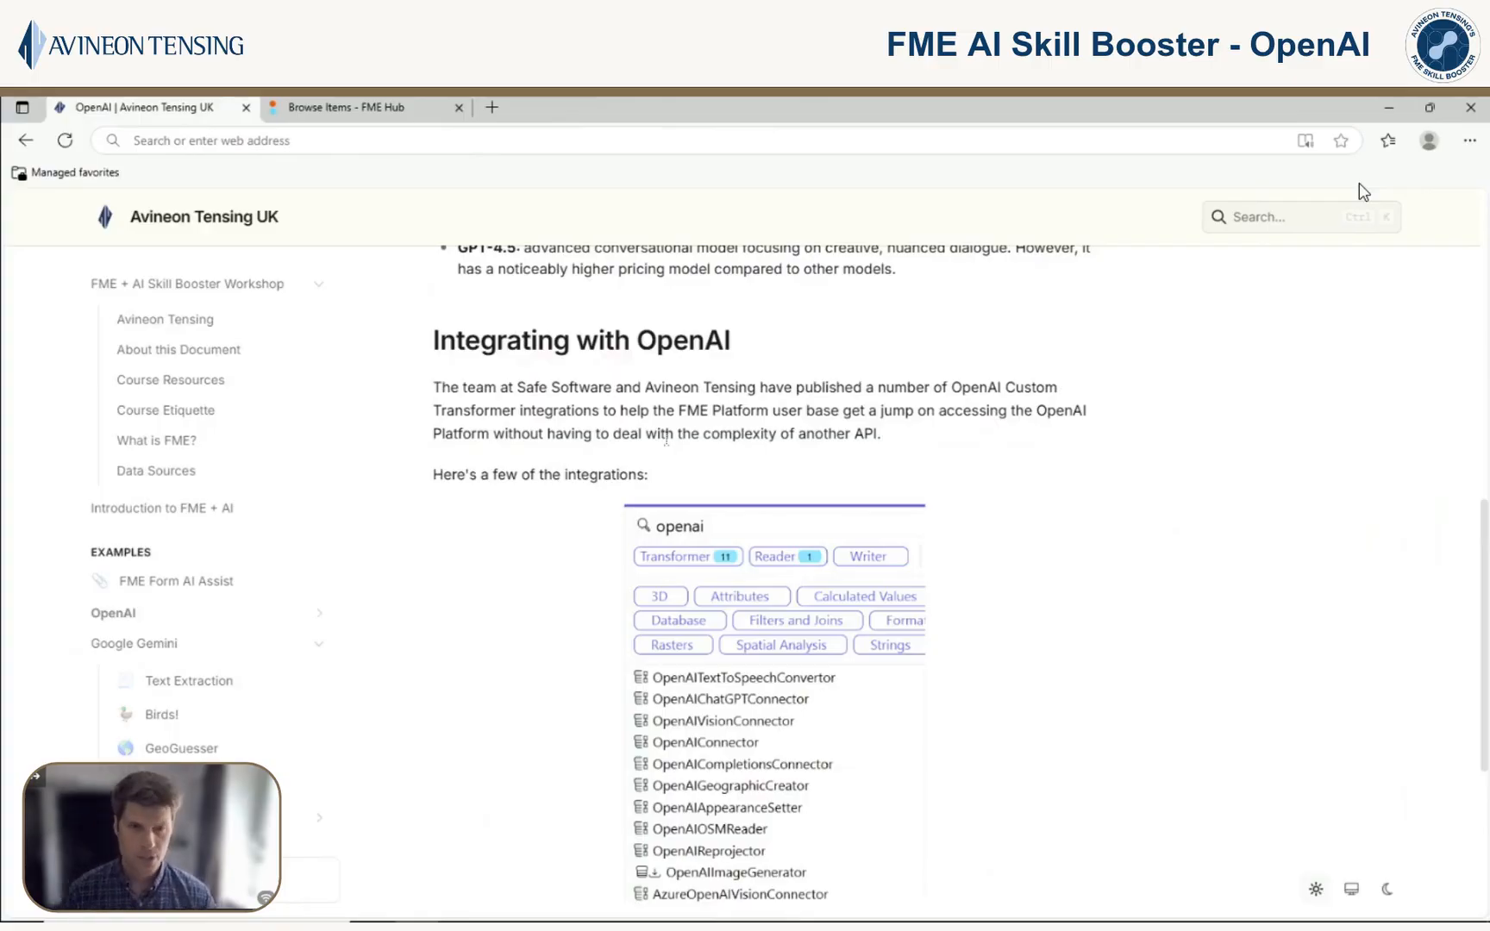
scroll(666, 441, up, 4)
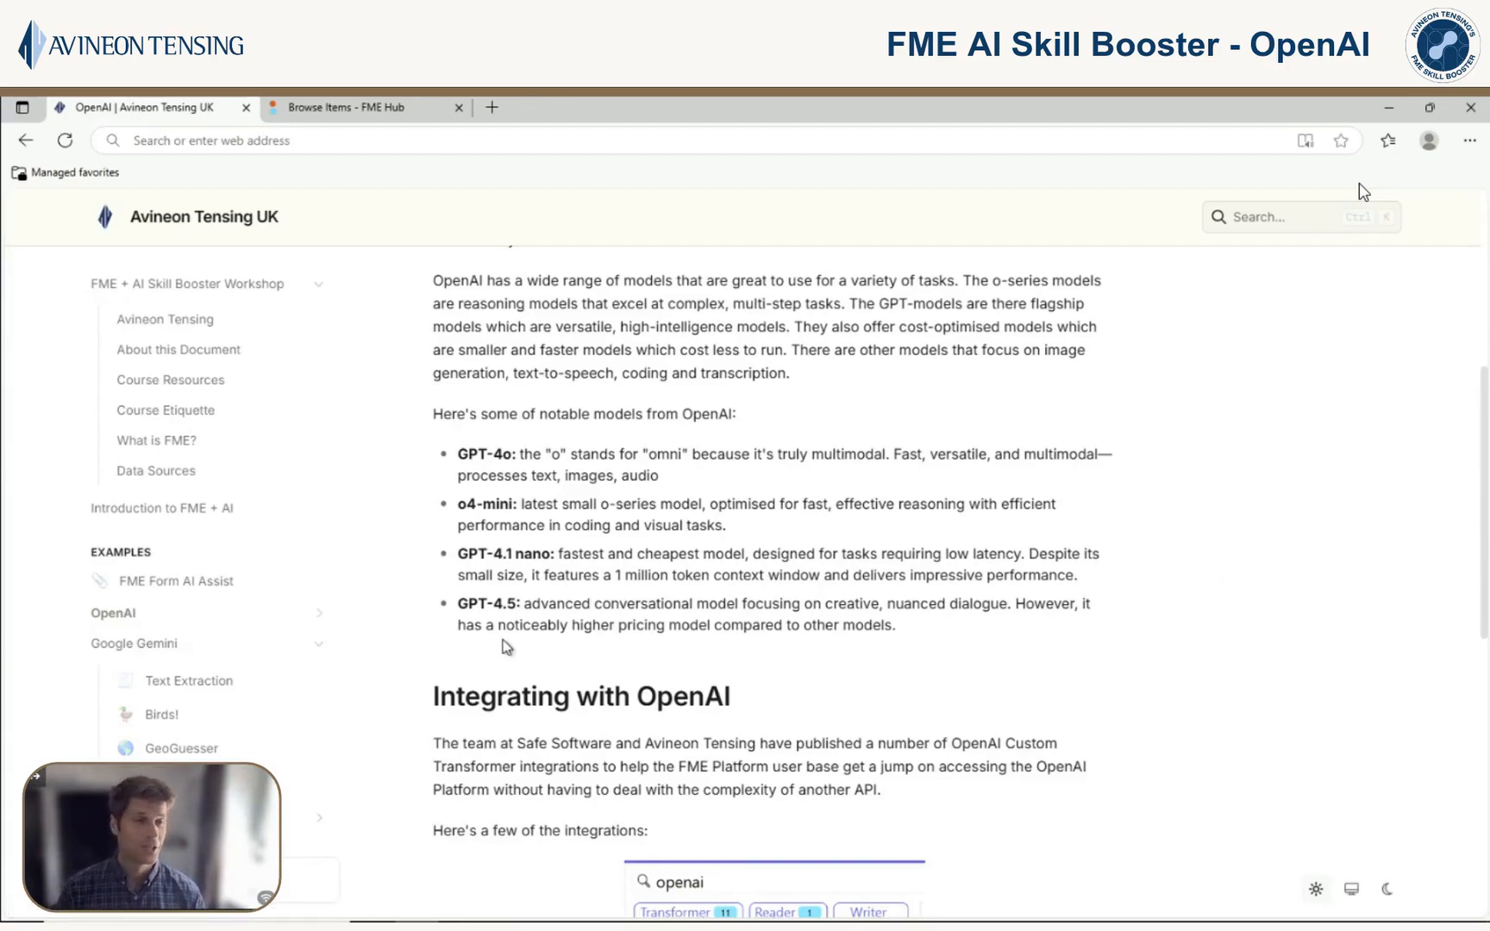
click(322, 617)
click(294, 685)
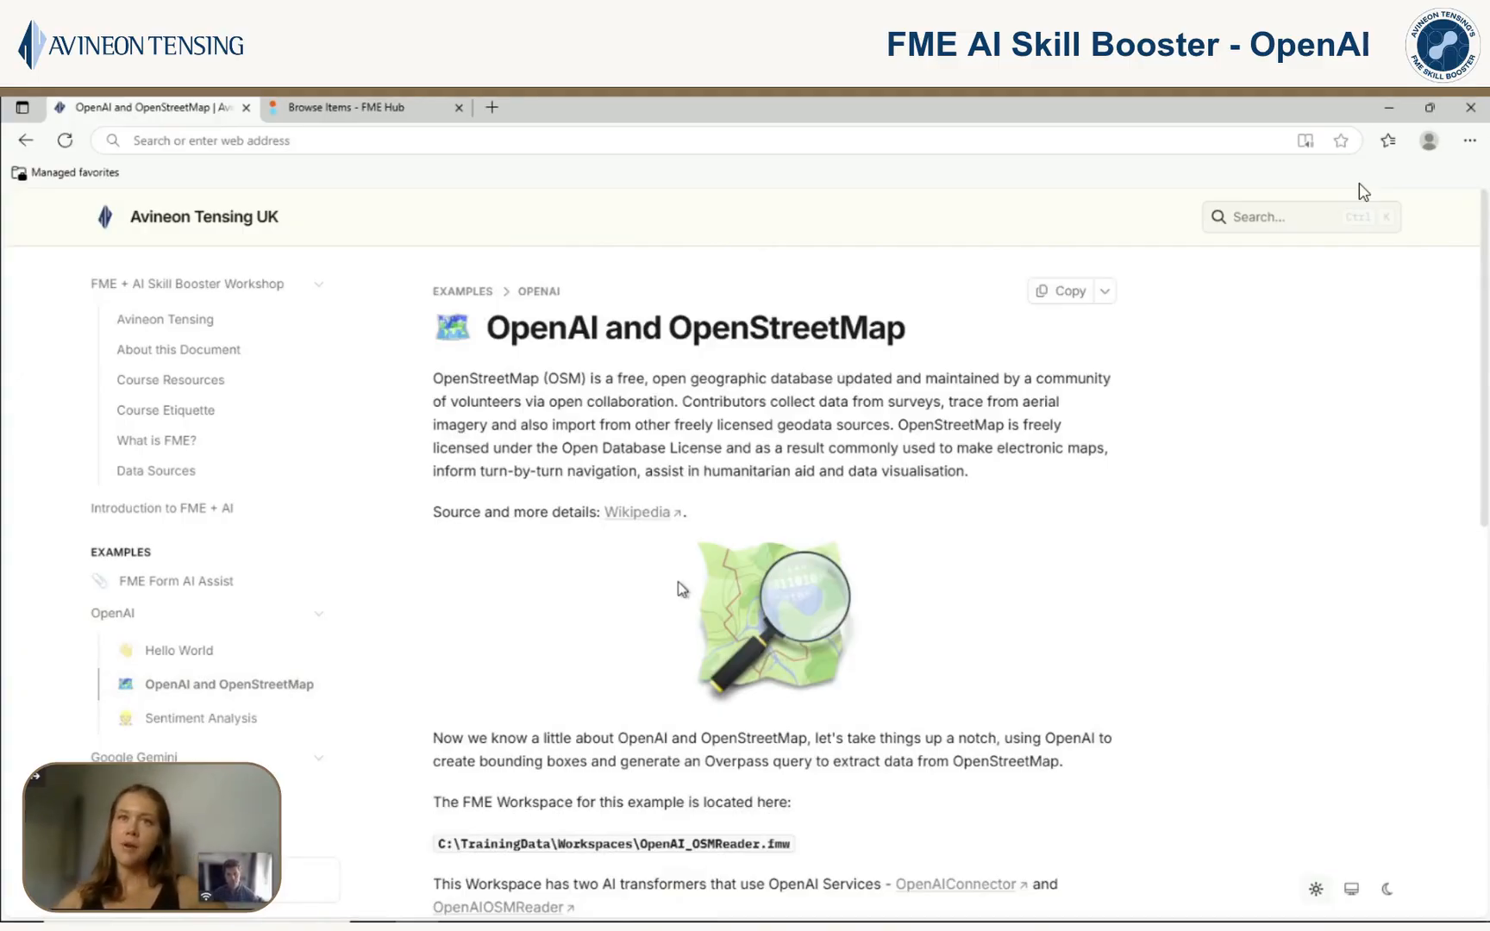
scroll(681, 588, down, 4)
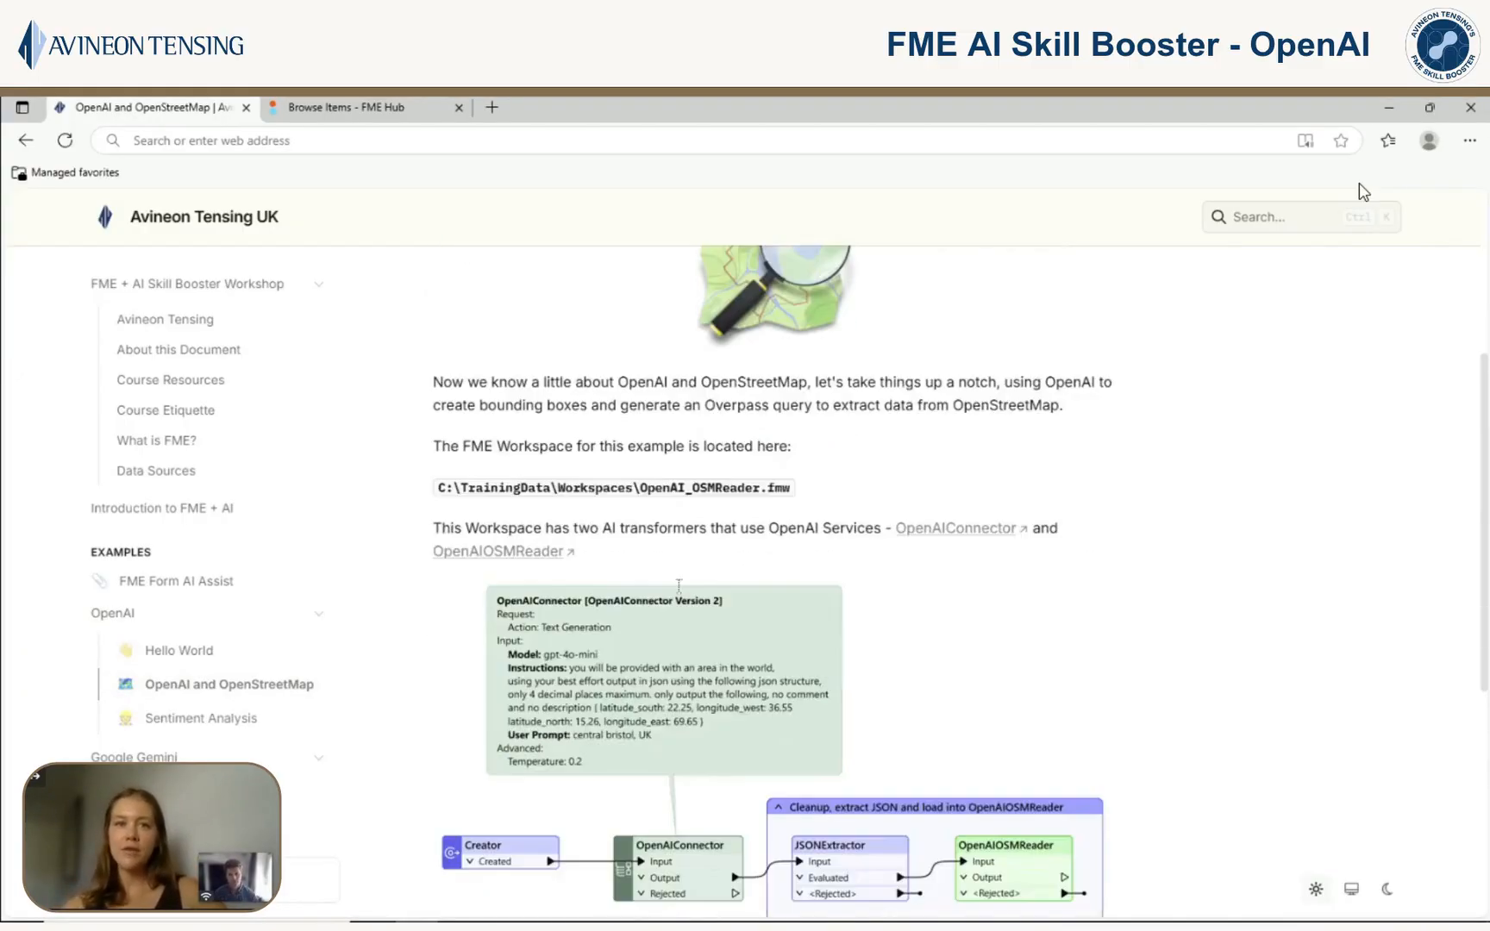
scroll(678, 587, down, 2)
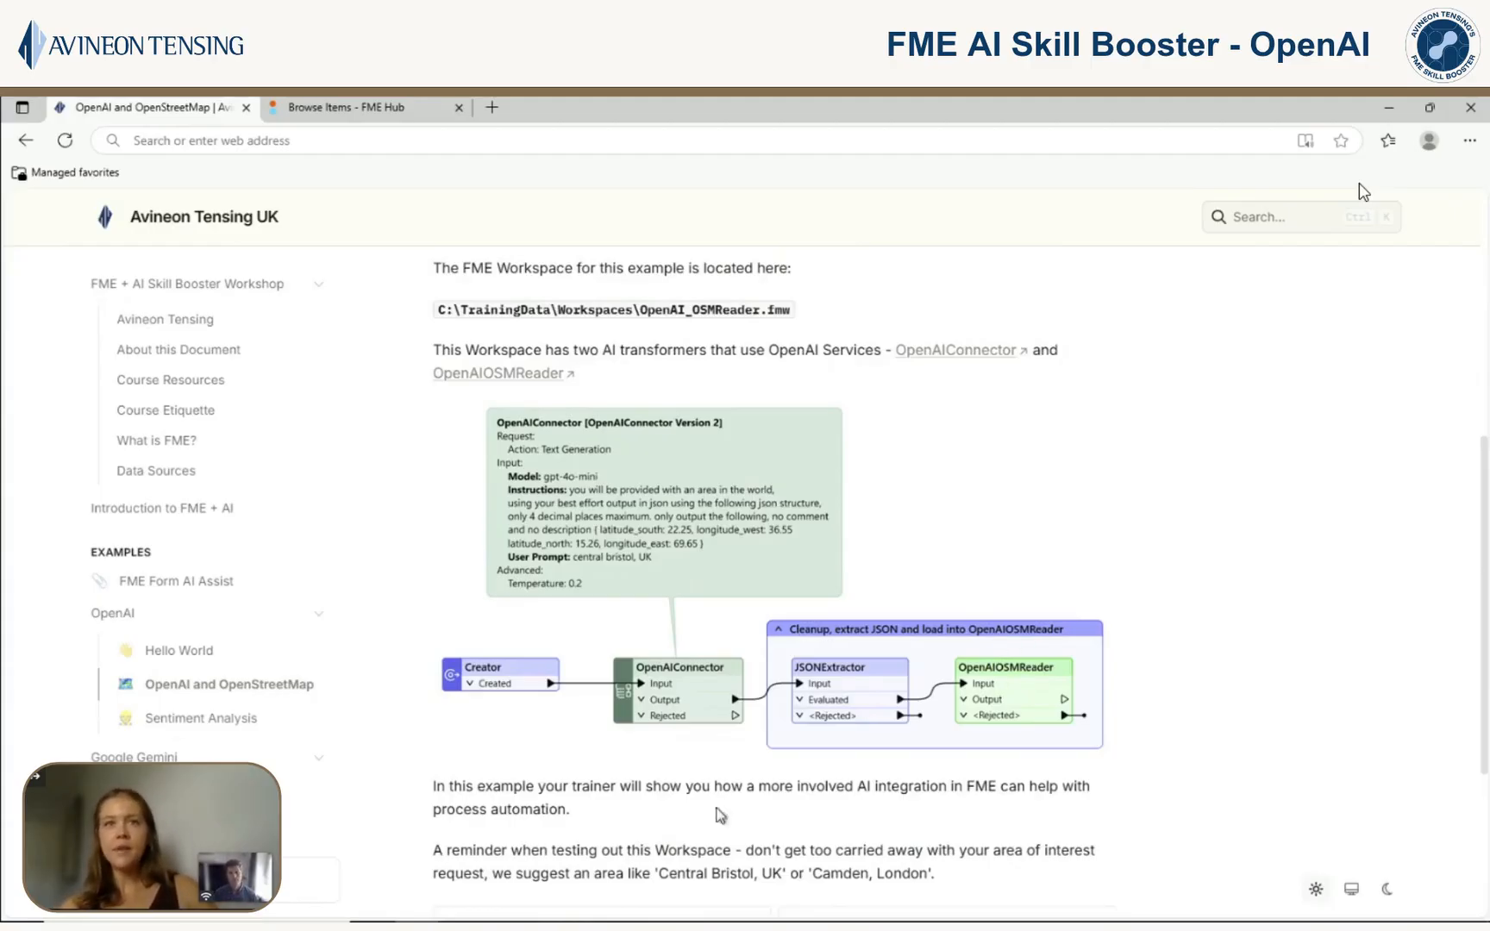
Step: Switch to FME Workbench and open the OpenAIChatGPTConnector's System Prompt in the text editor
click(614, 926)
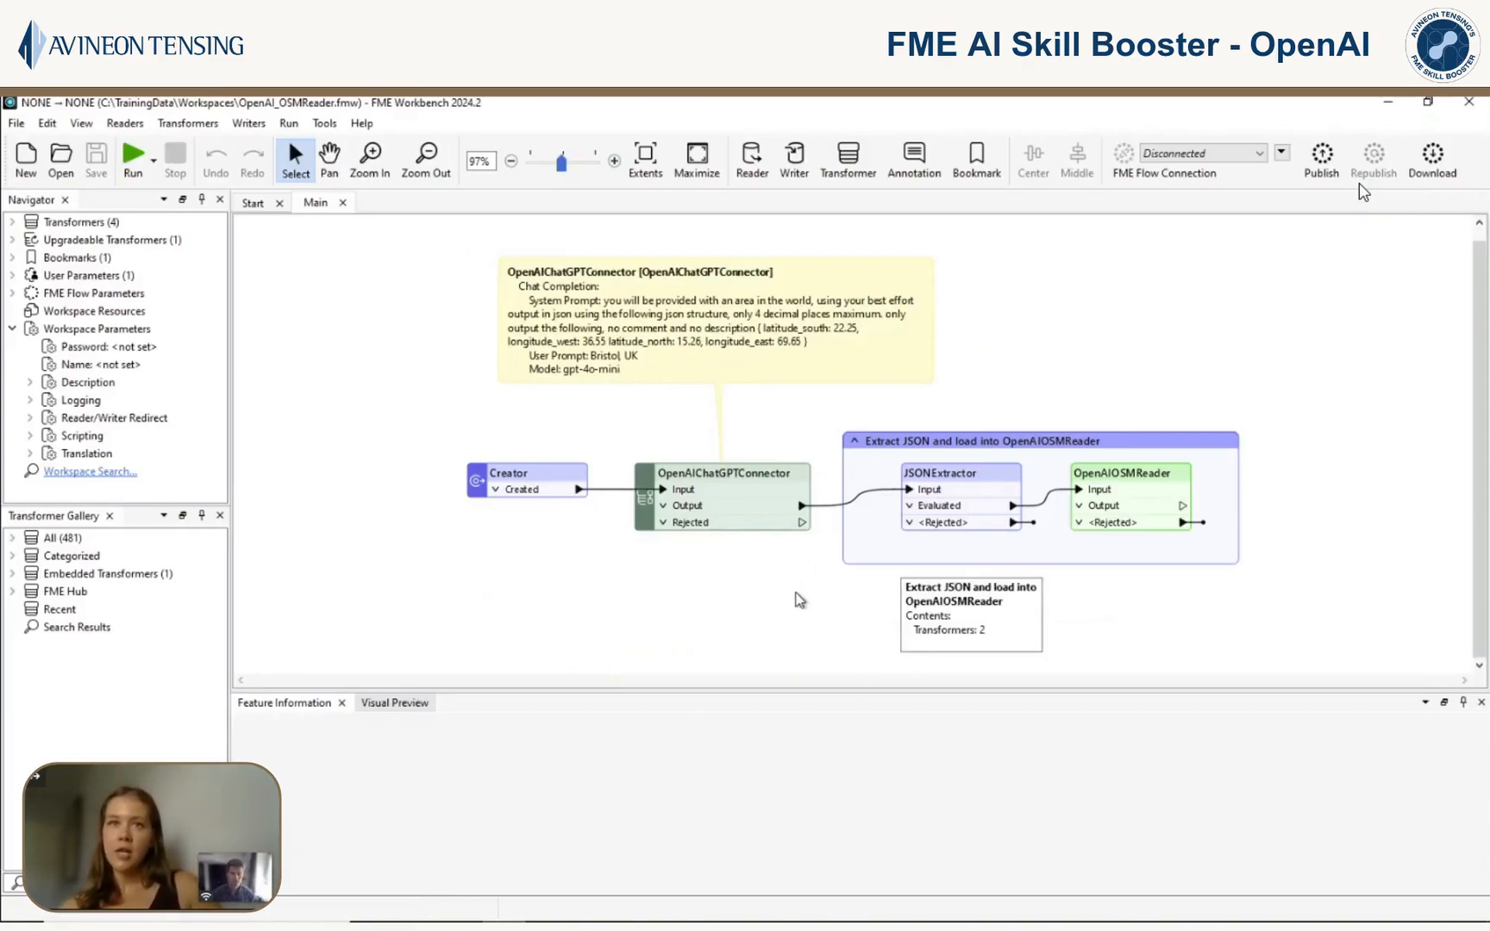
click(752, 479)
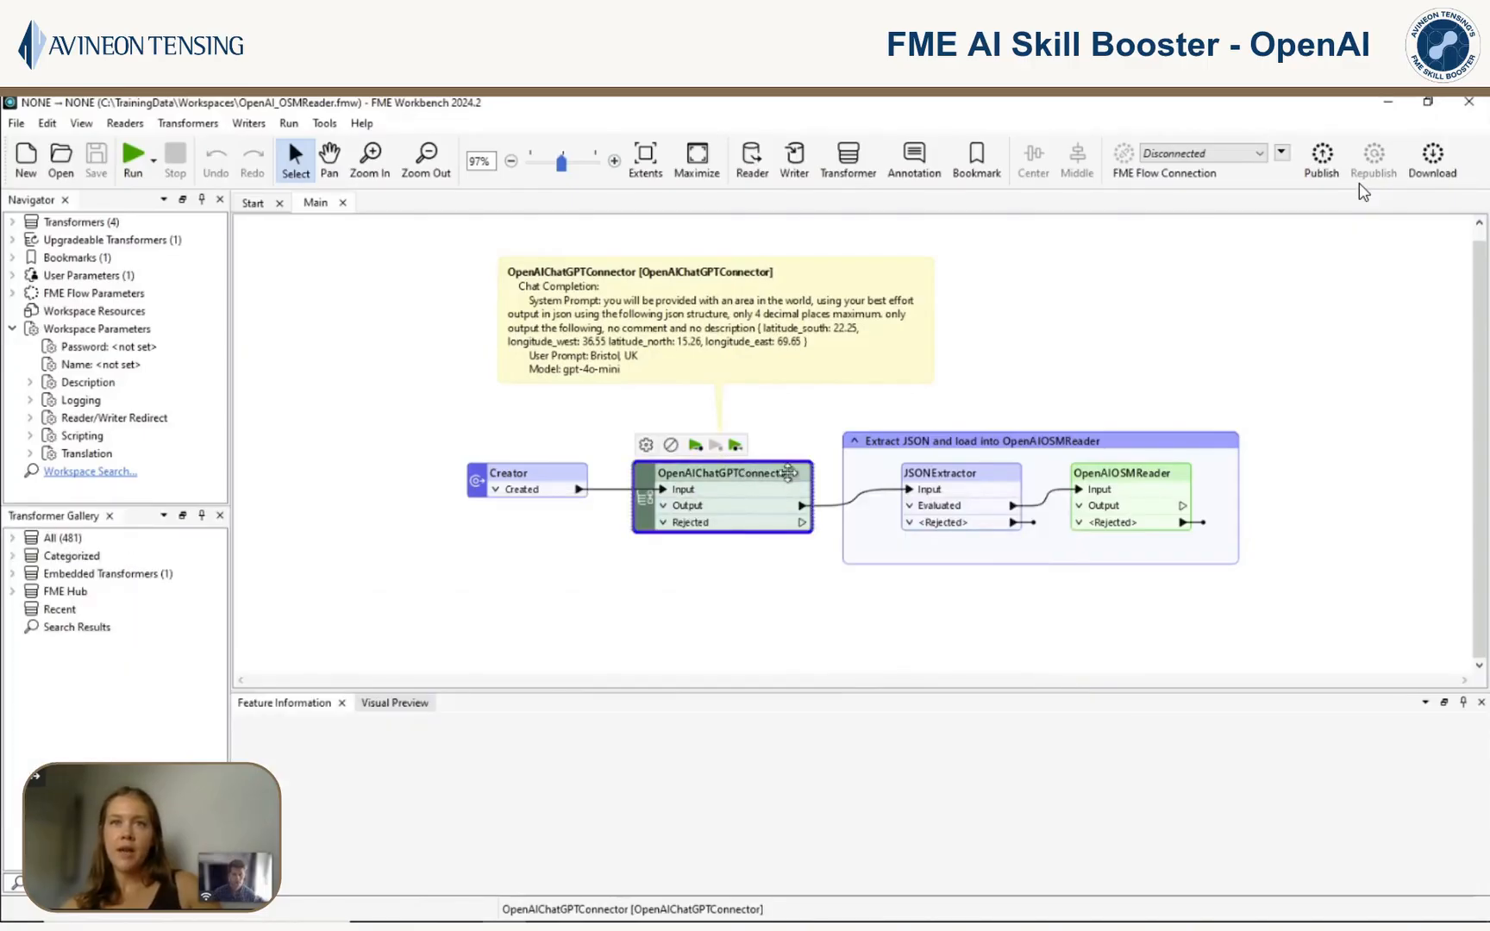
double_click(787, 474)
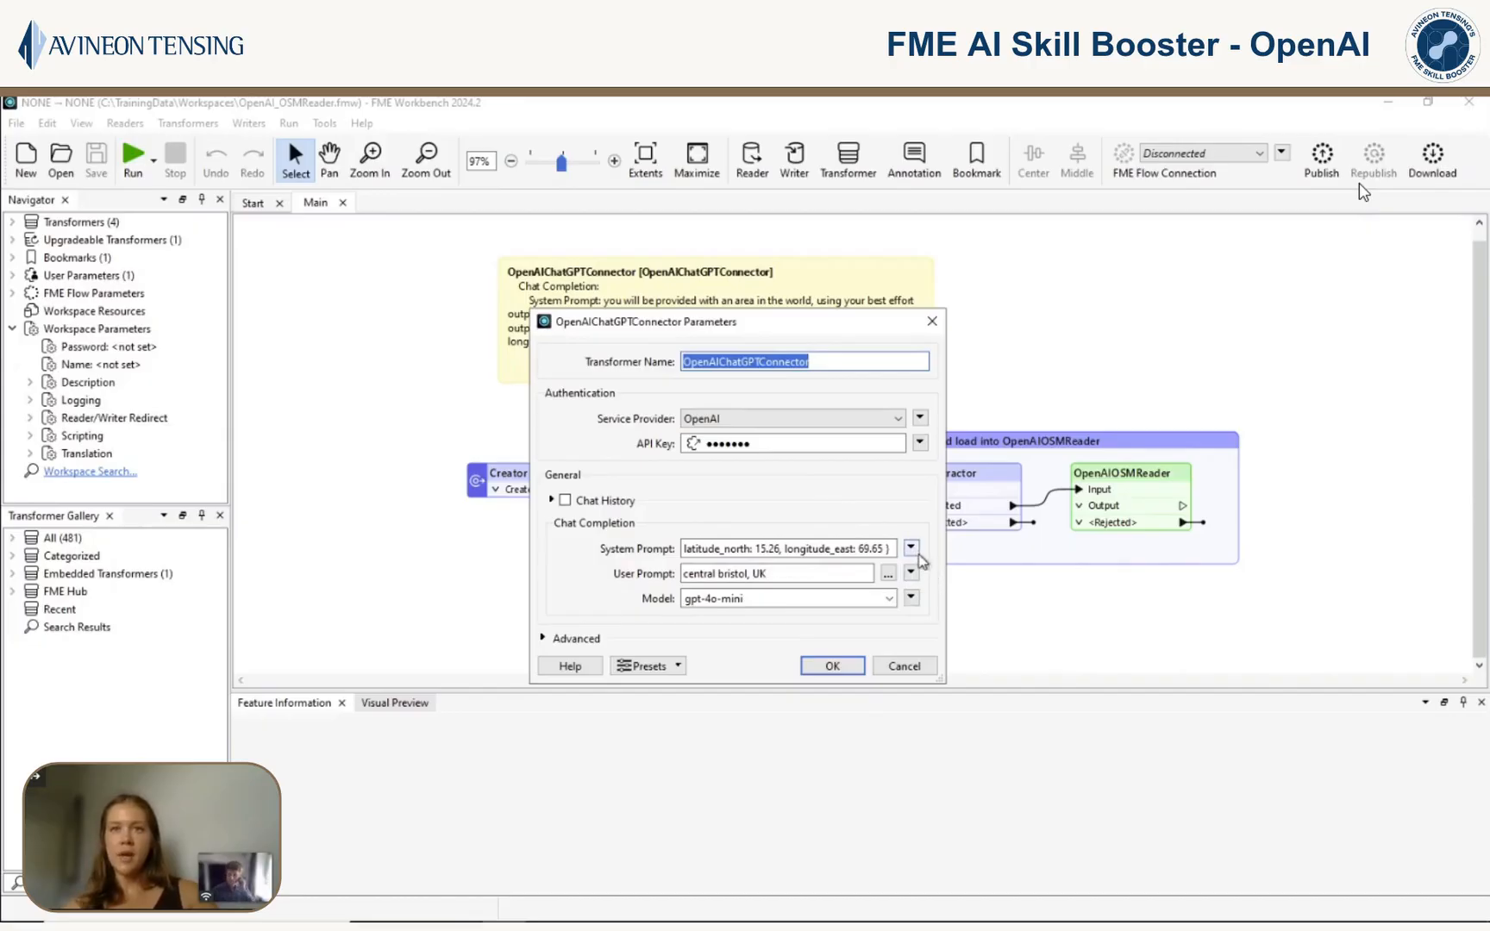
click(910, 547)
click(972, 599)
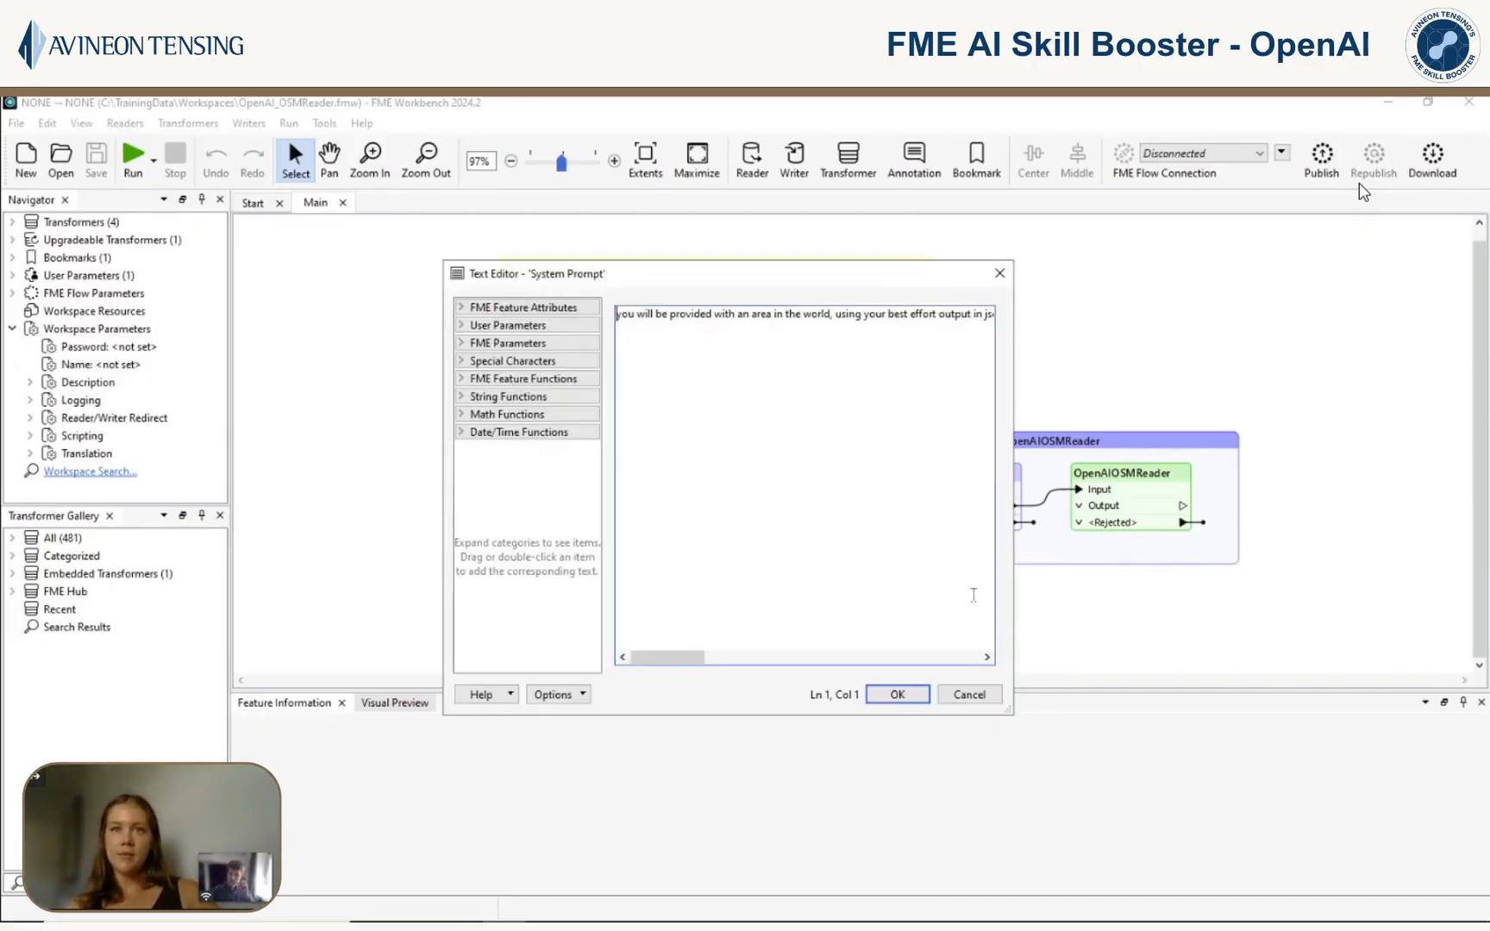
Step: Turn on word wrap and enlarge the system prompt text to read it, and leave the connector's parameters without changes
click(566, 698)
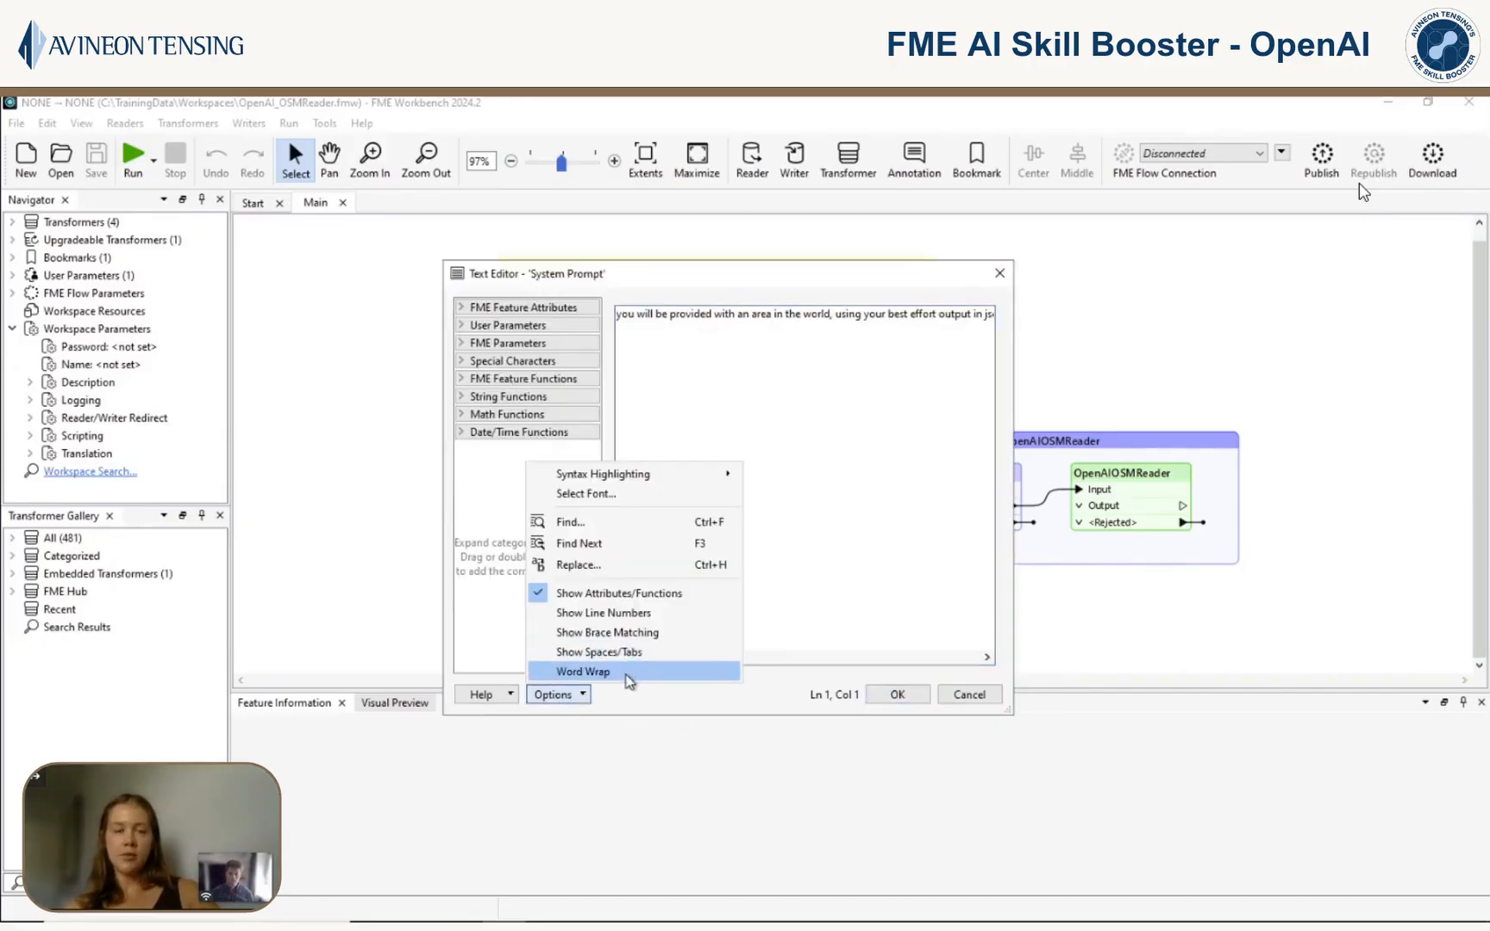
click(623, 665)
scroll(810, 421, up, 5)
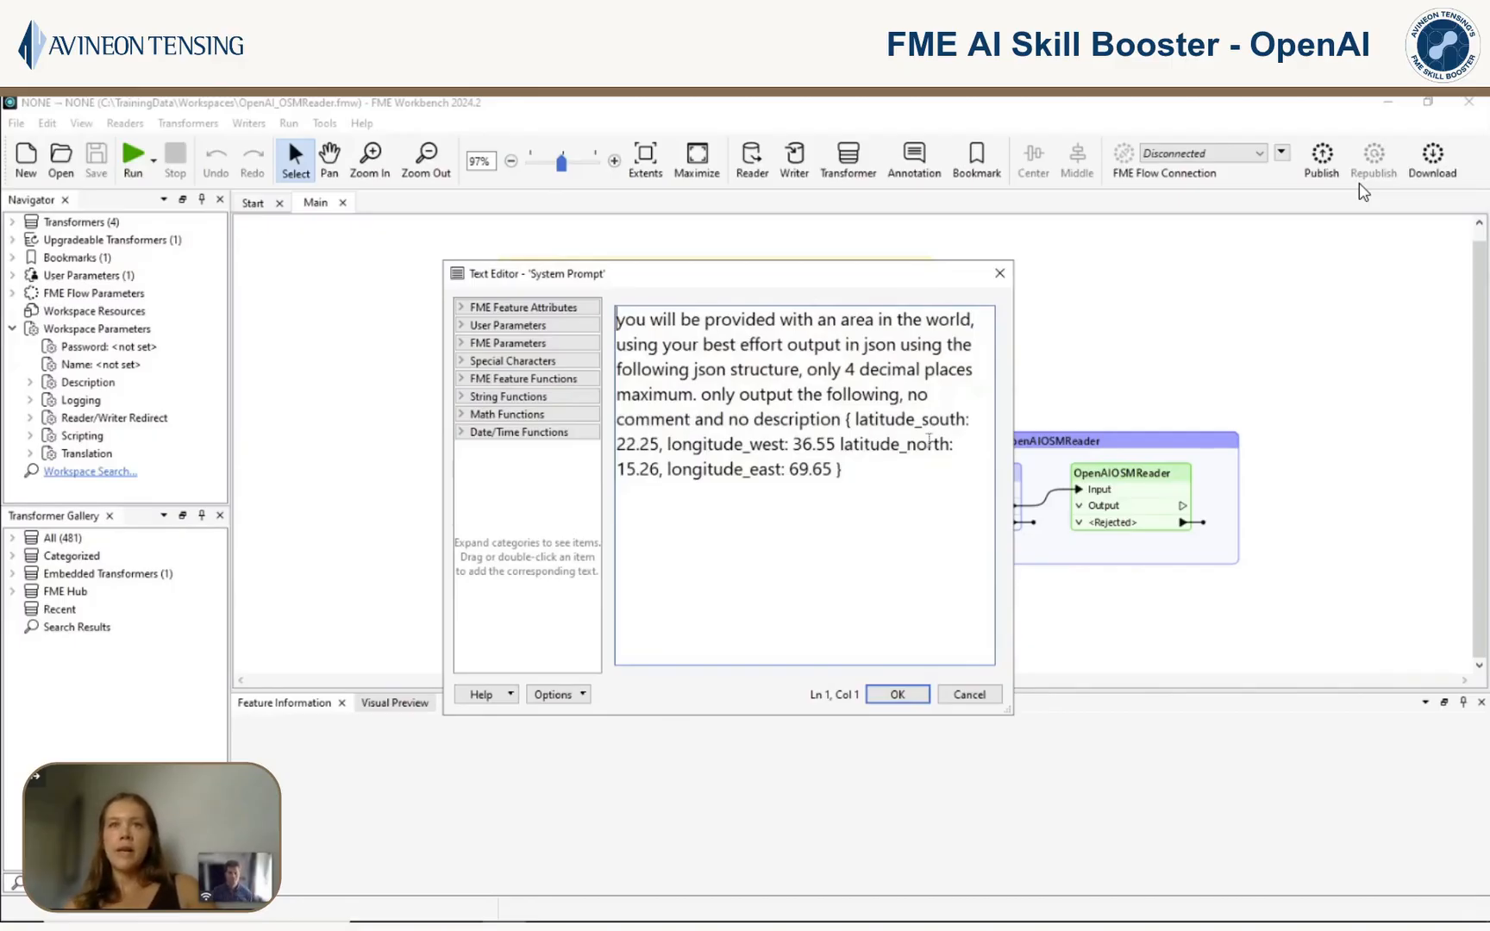
click(888, 694)
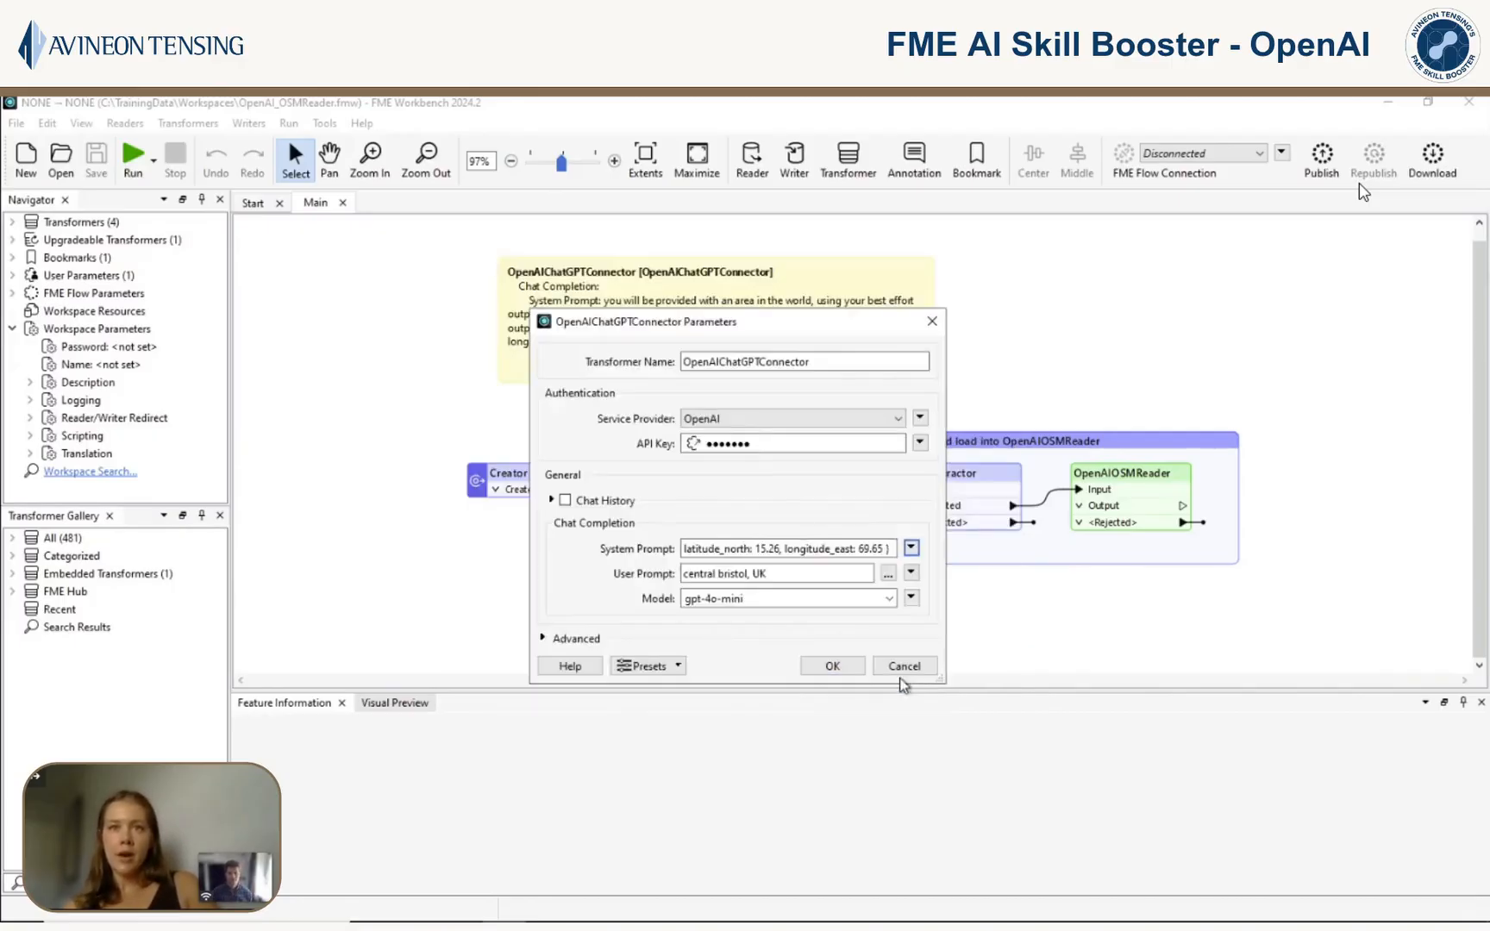
click(905, 669)
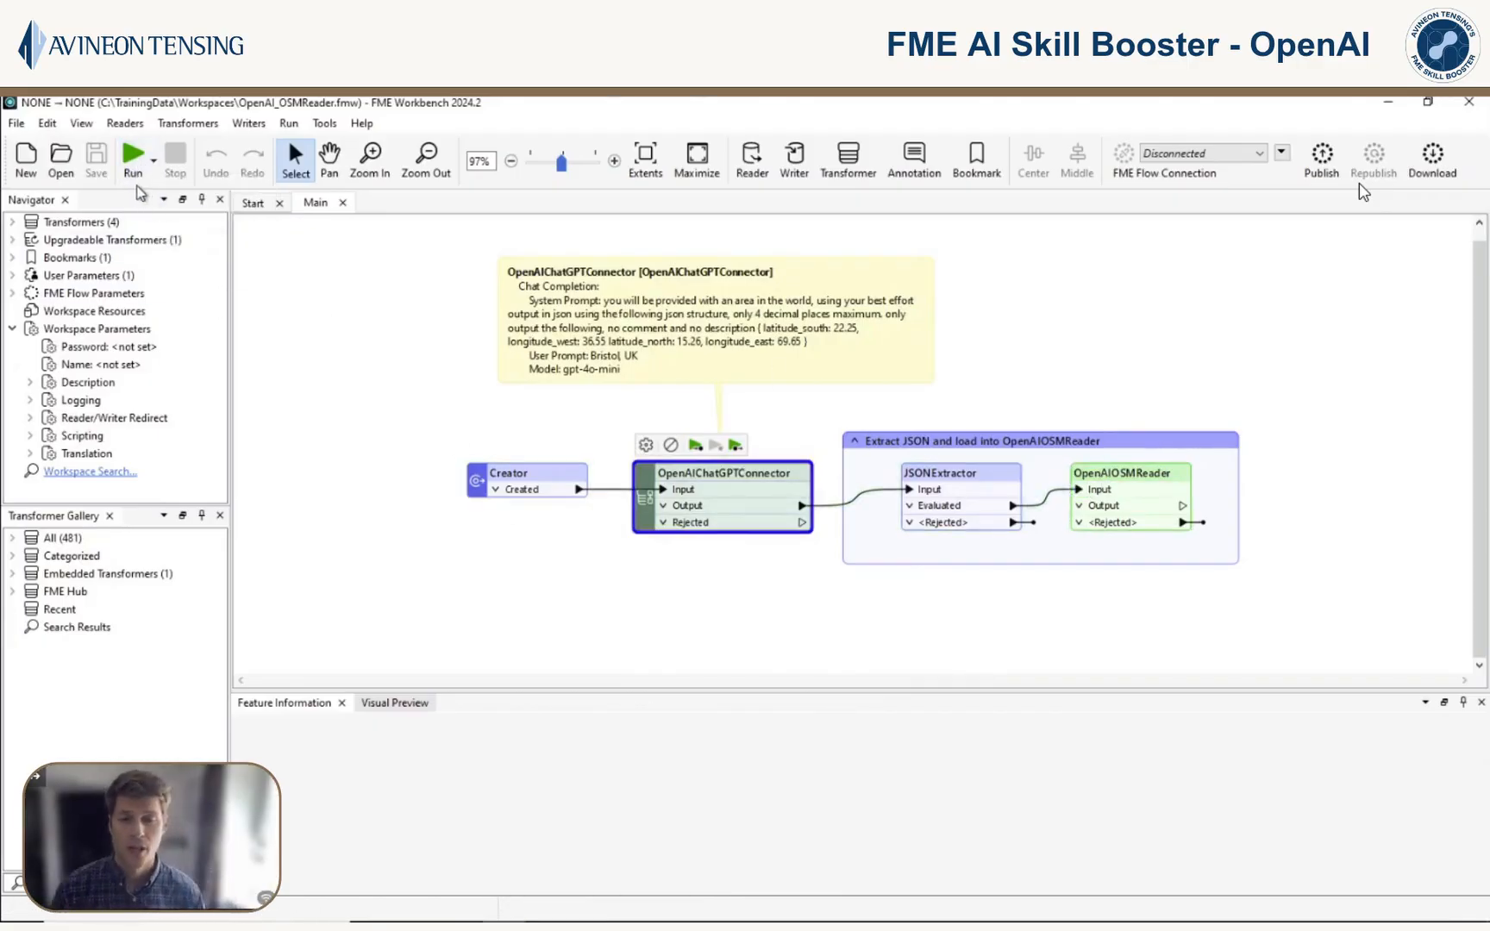
Step: Run the OpenAI_OSMReader workspace
click(133, 157)
click(800, 581)
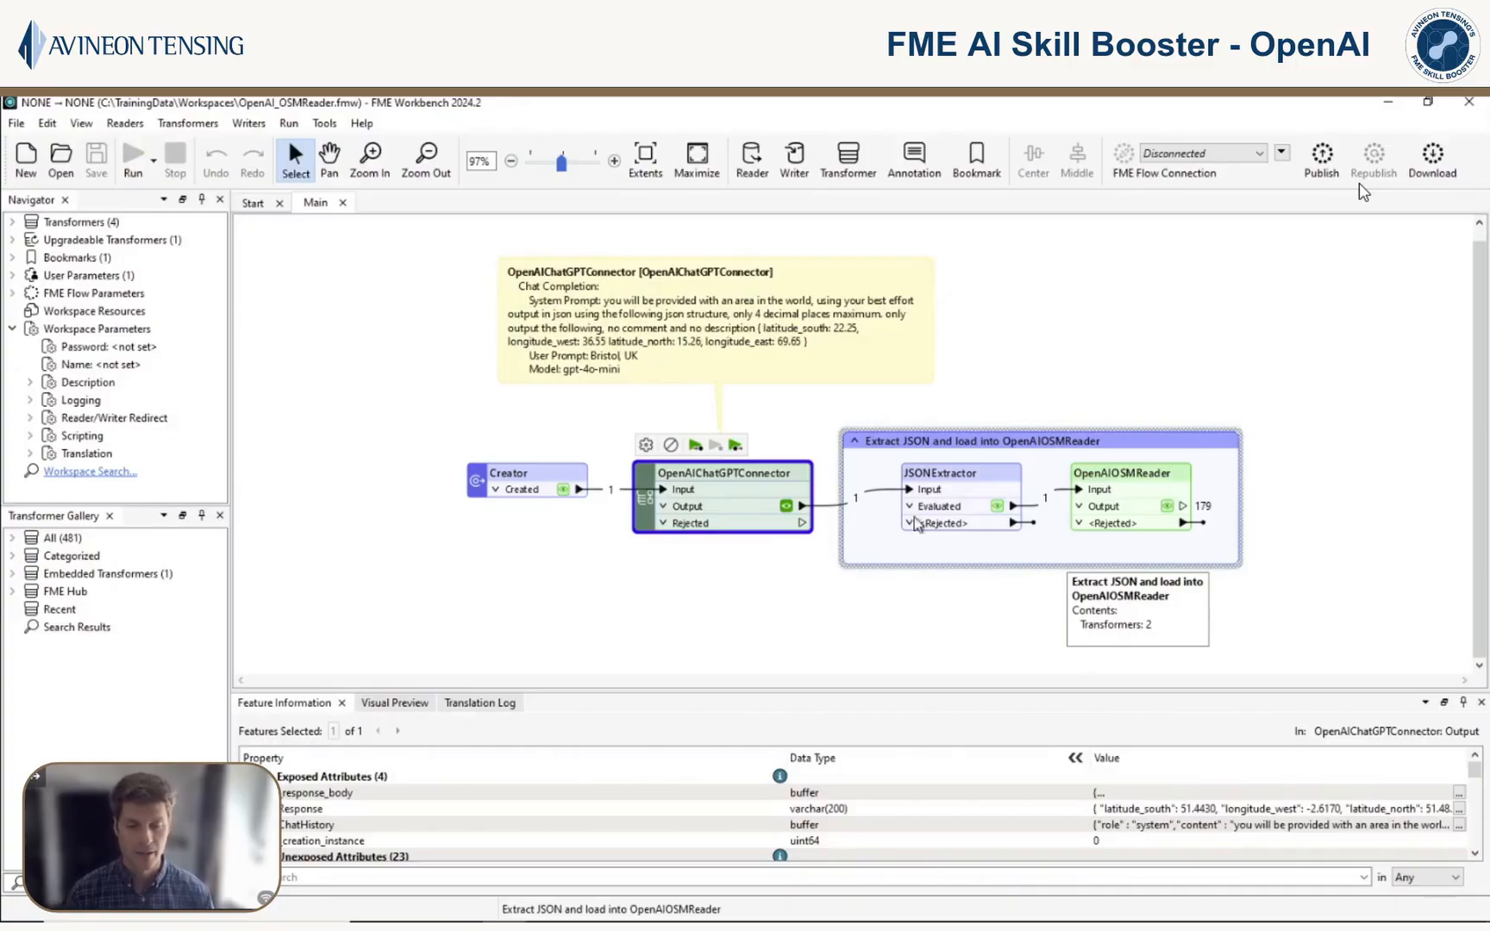
Step: Inspect the JSONExtractor's evaluated output and review the extract queries in its parameters
click(997, 506)
double_click(987, 486)
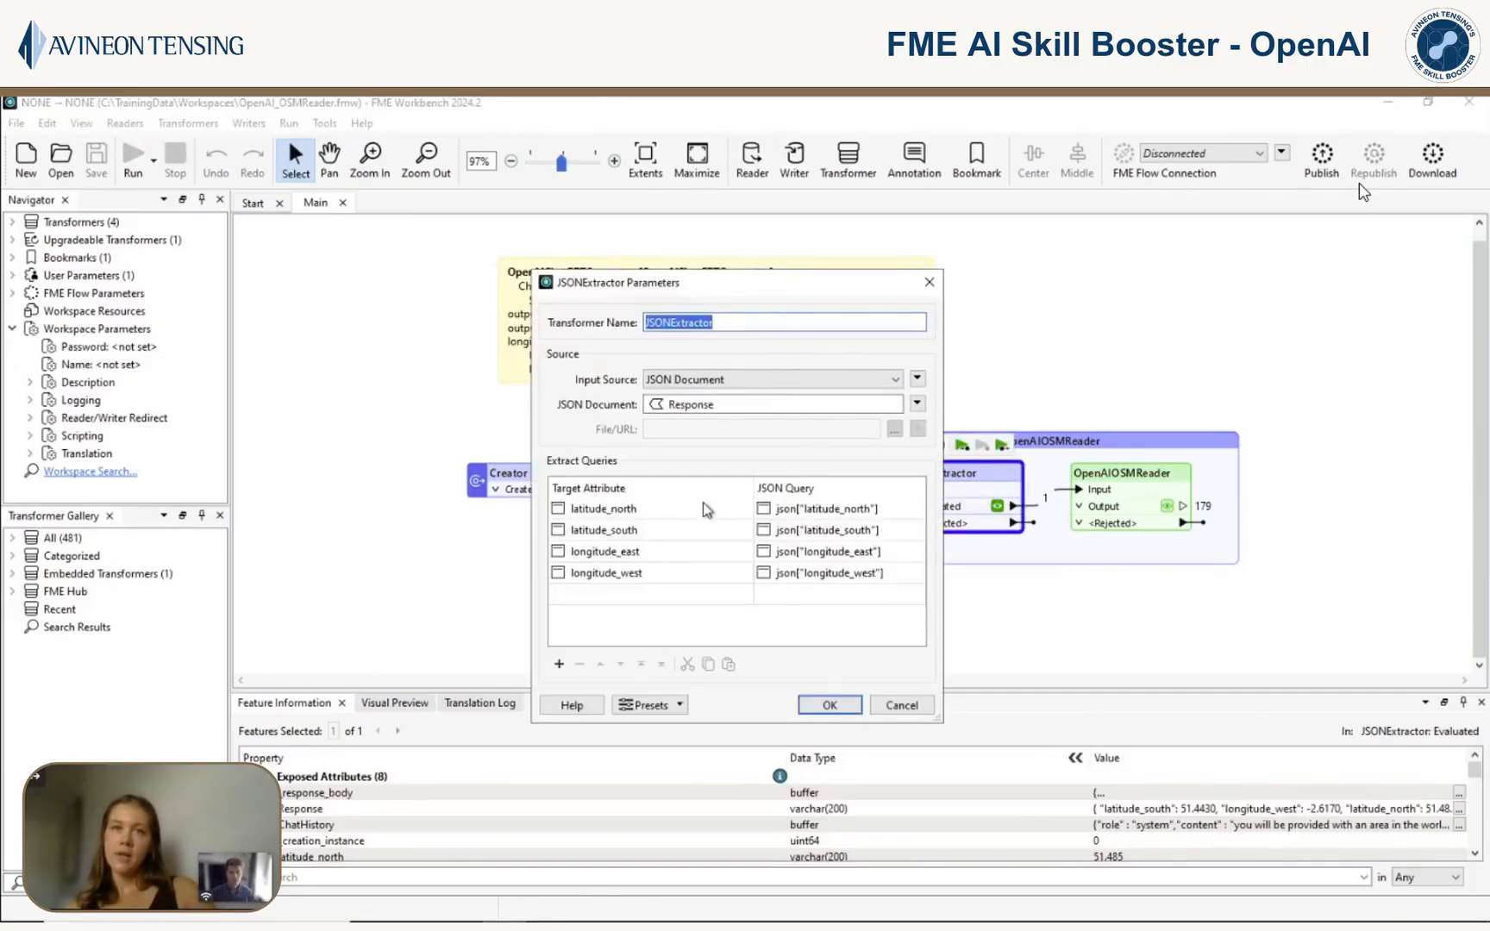
click(927, 705)
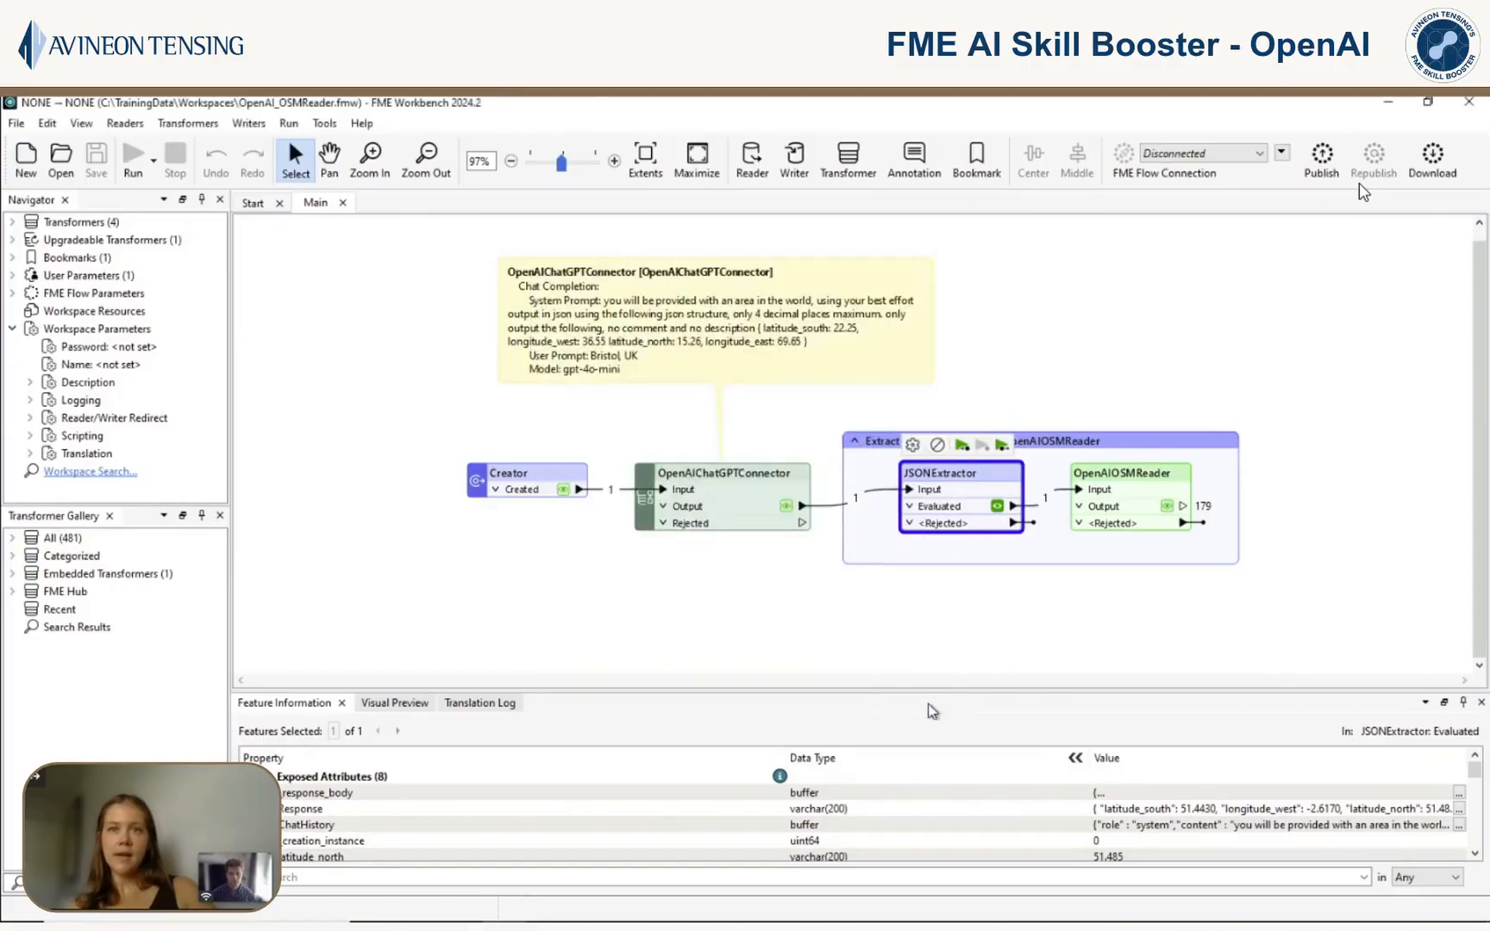
Step: Review the OpenAIOSMReader's parameters, including the feature keywords and bounding box attributes, and close them without changes
double_click(1156, 482)
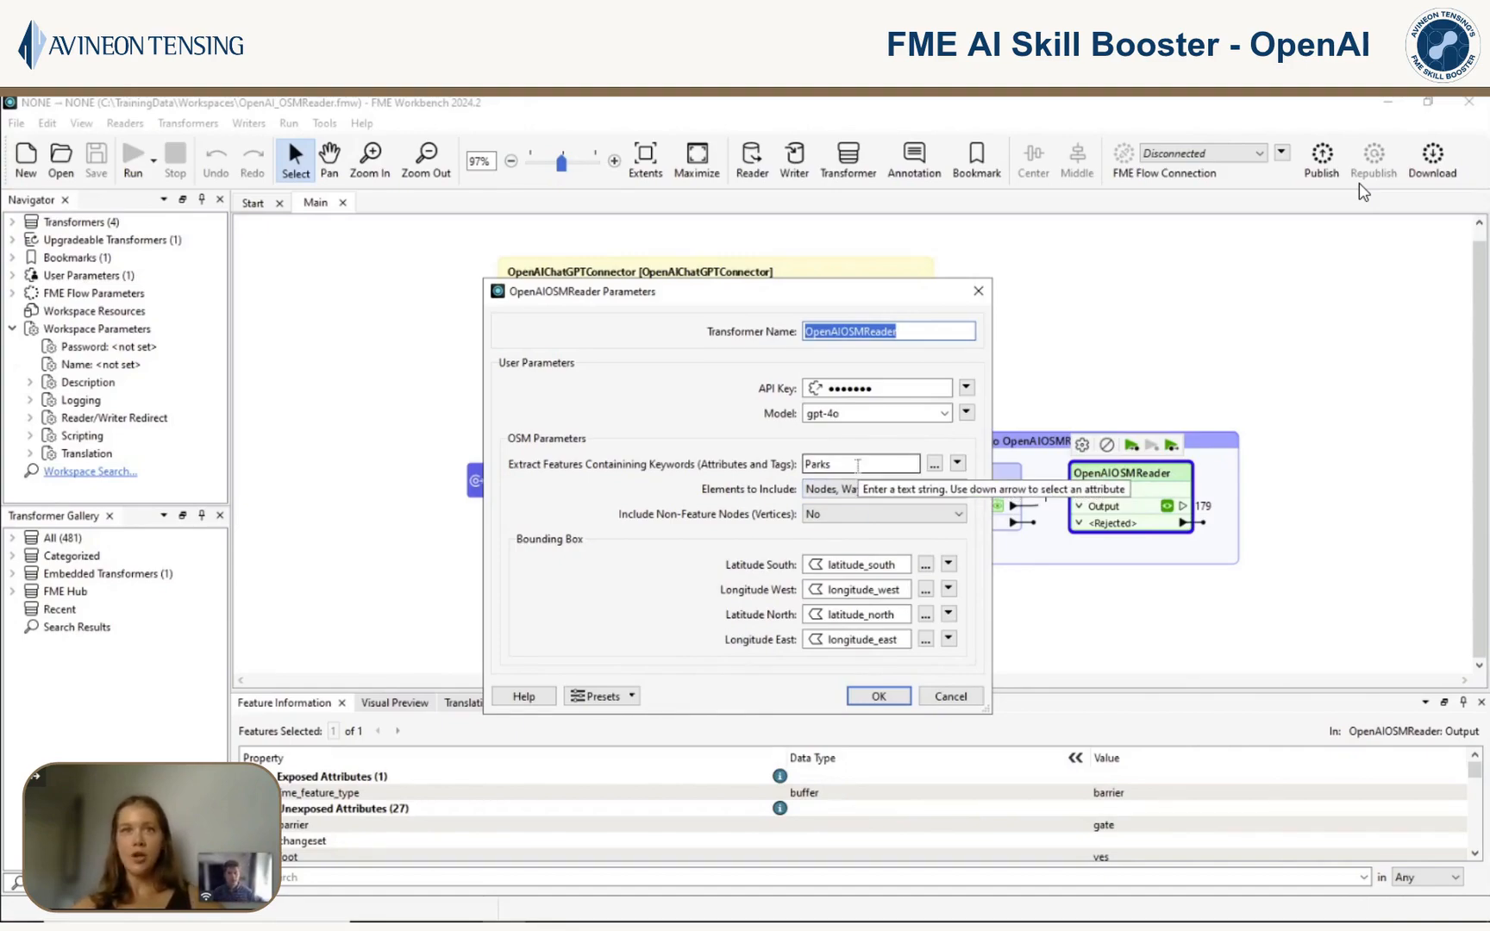
double_click(857, 466)
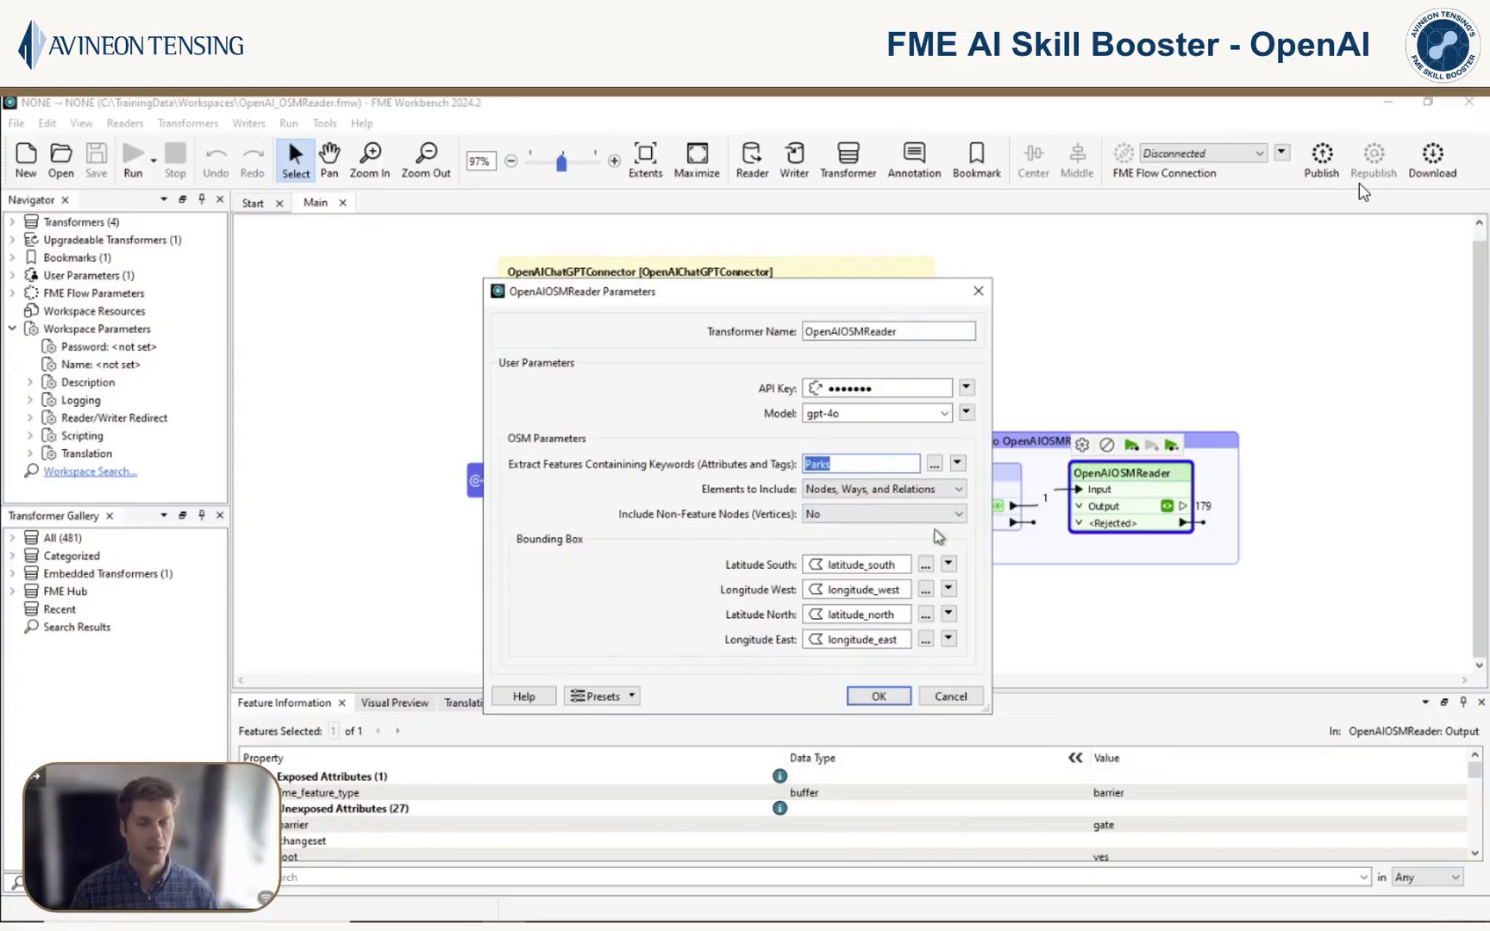
drag(995, 562, 1044, 566)
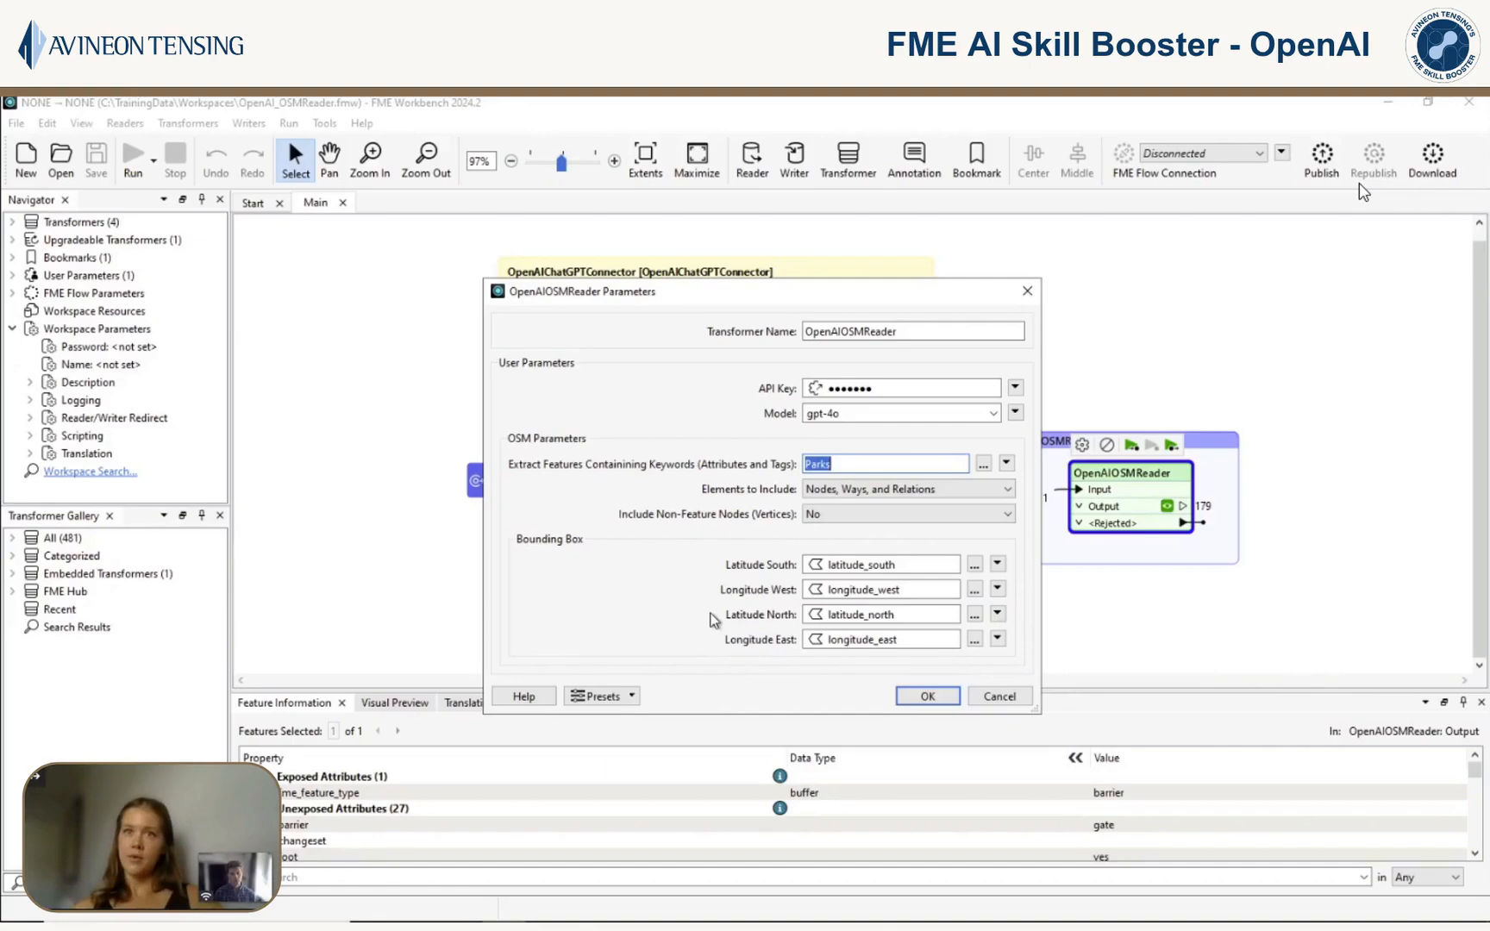
click(883, 458)
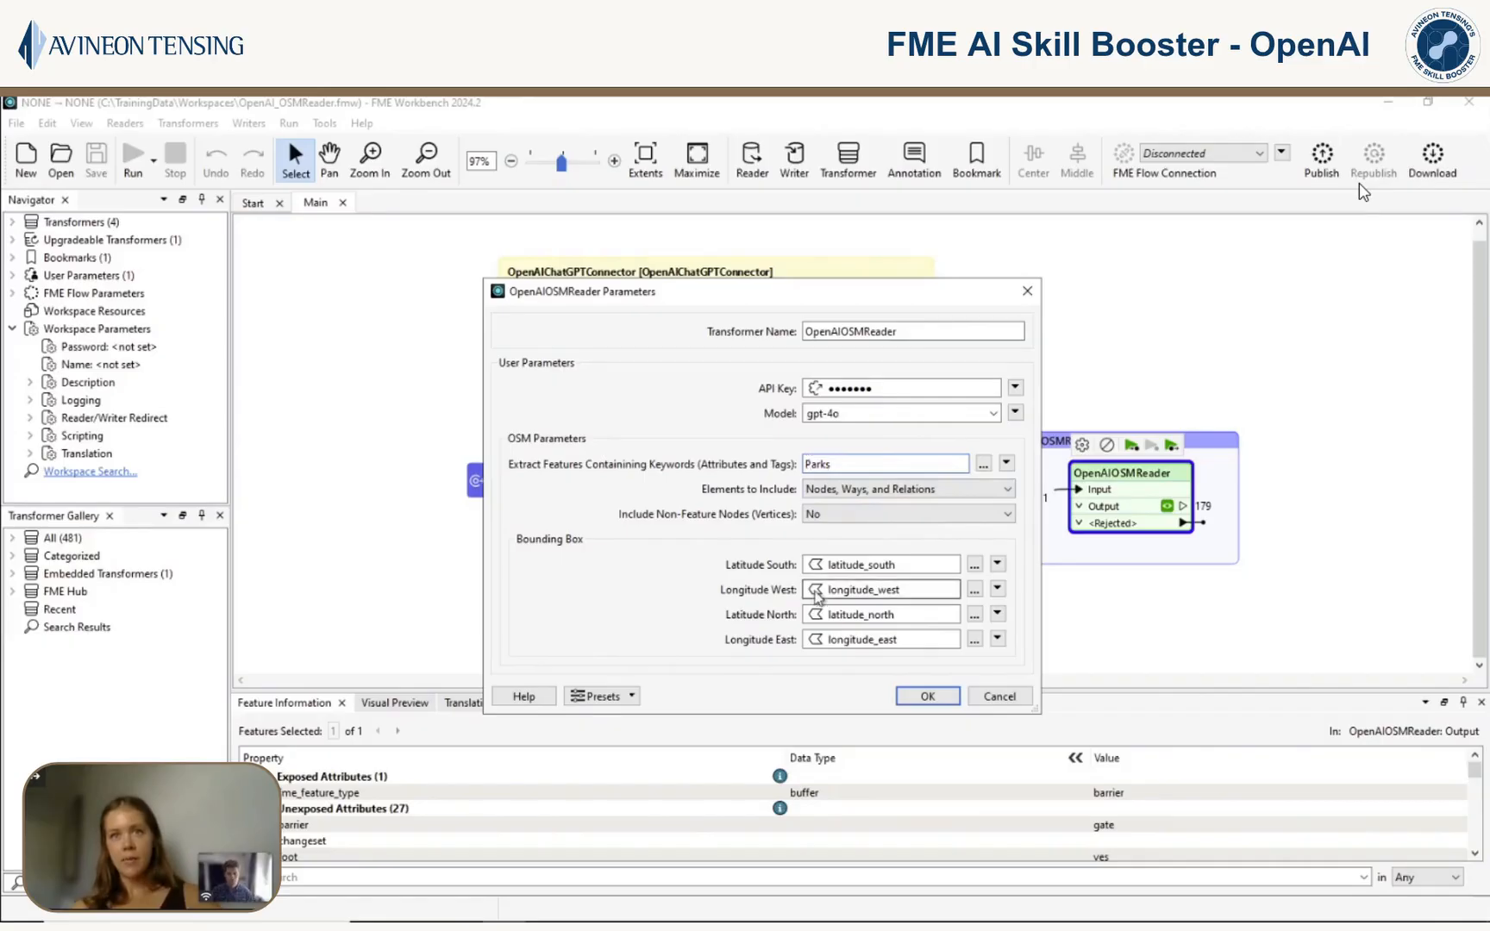
click(1002, 696)
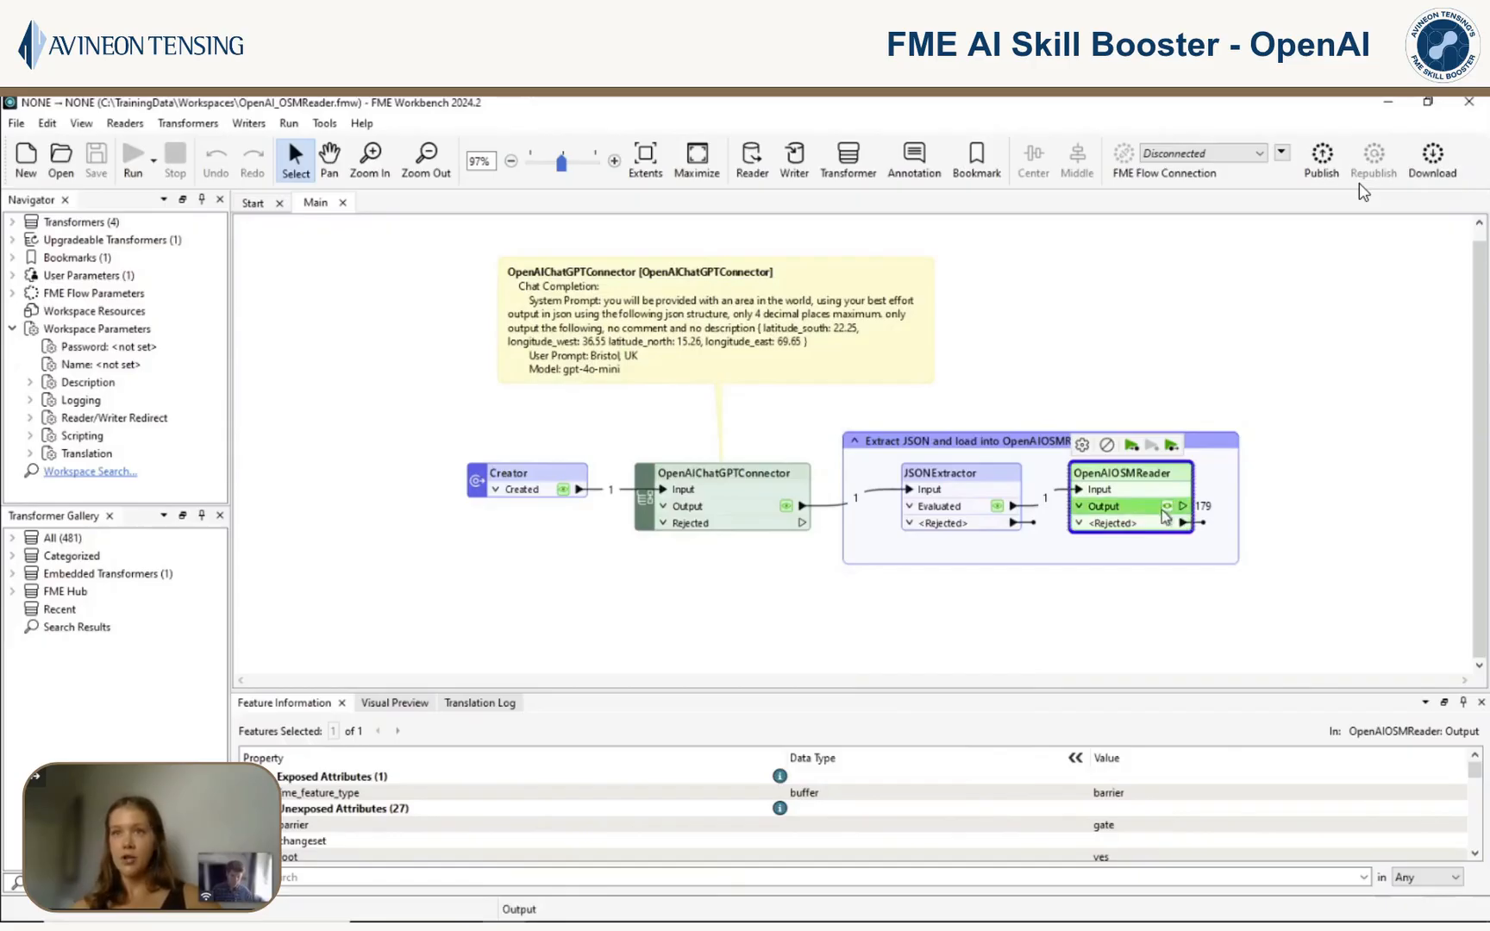
Step: Show the OpenAIOSMReader output in an enlarged visual preview with a wider graphics view, and set its background map to Default Light
drag(1166, 690, 1165, 507)
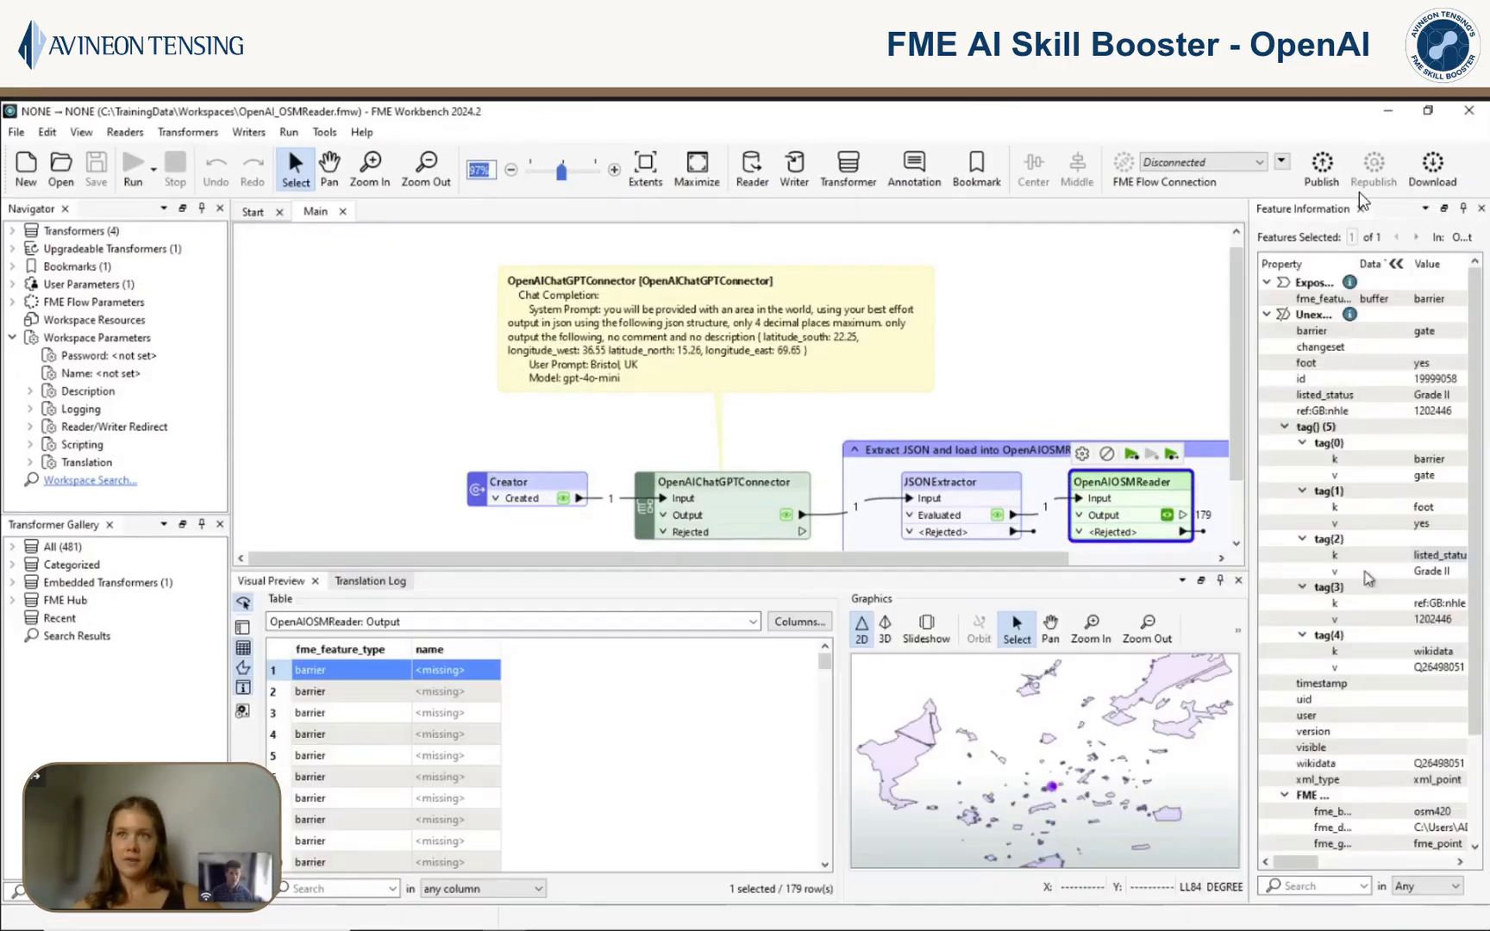
drag(841, 750, 630, 767)
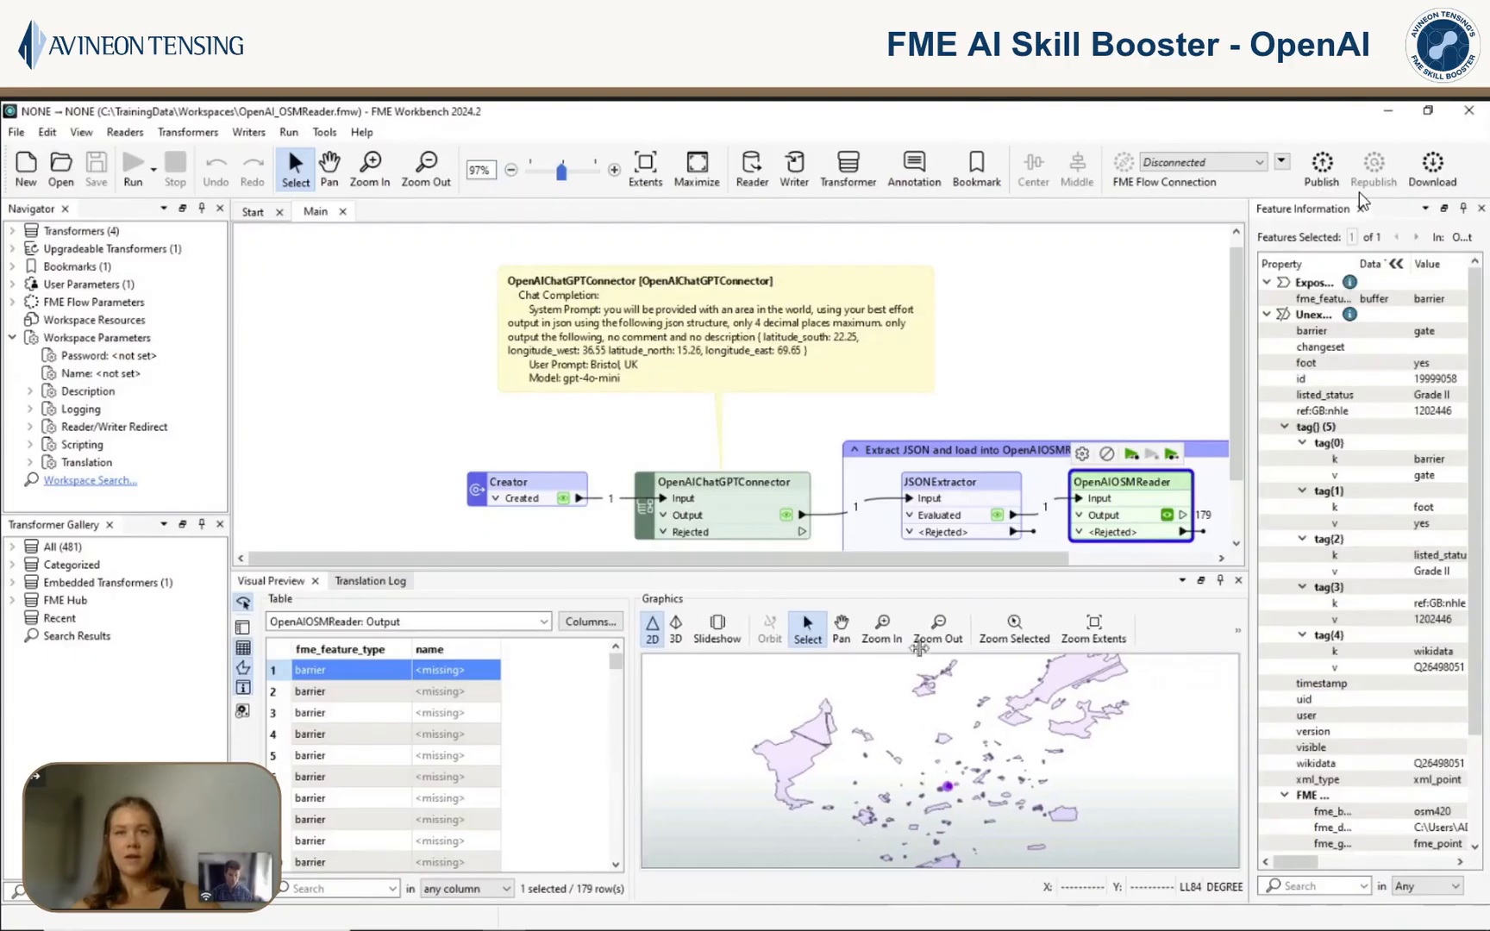
click(1238, 630)
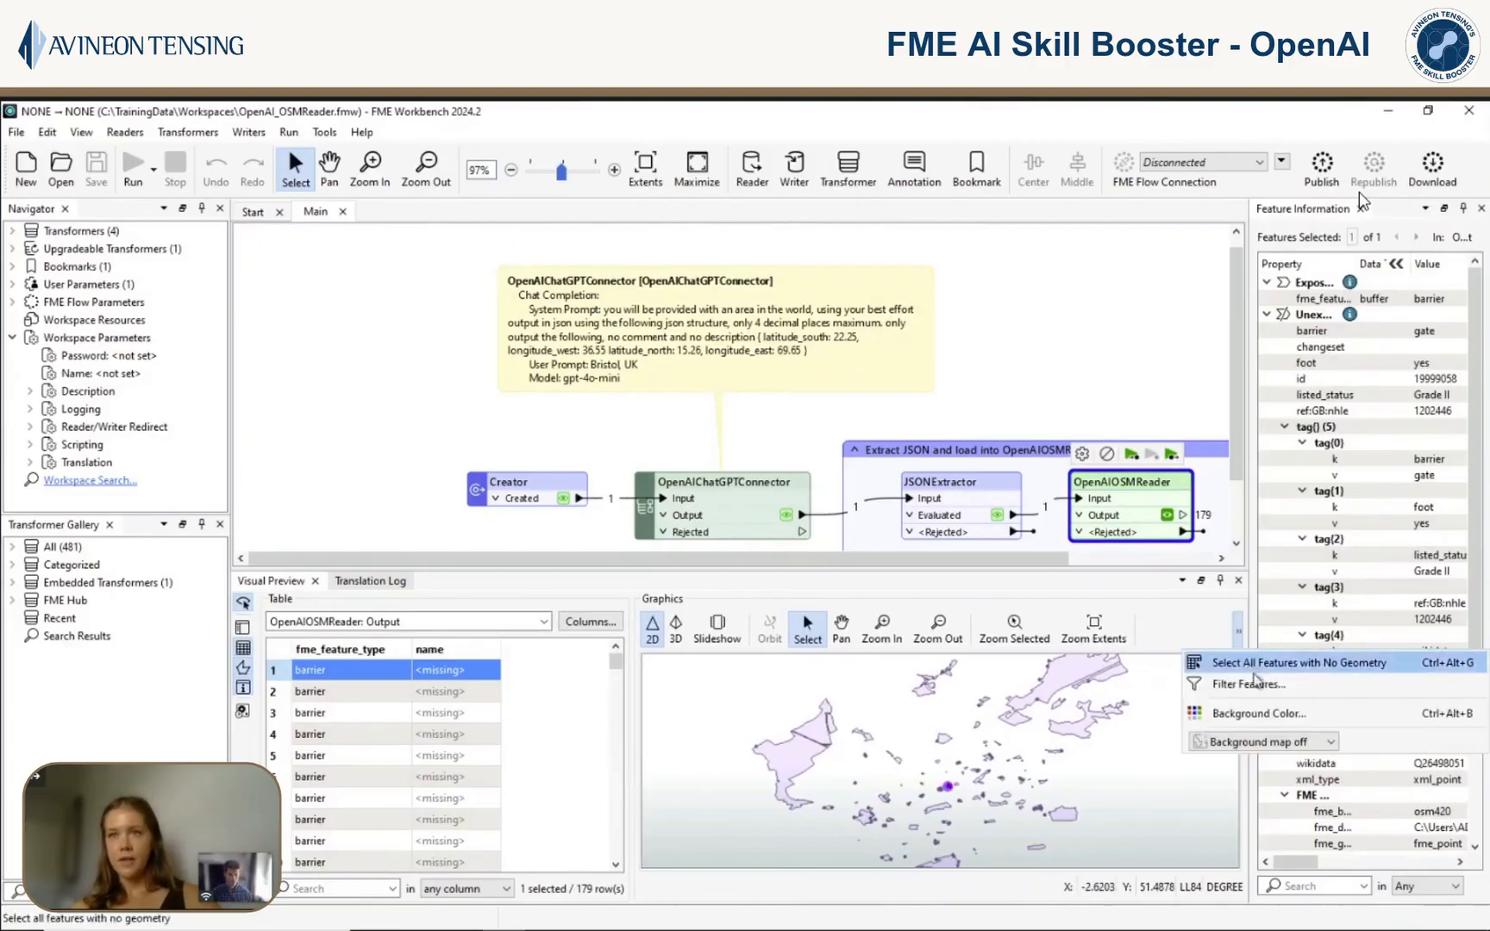
click(1284, 742)
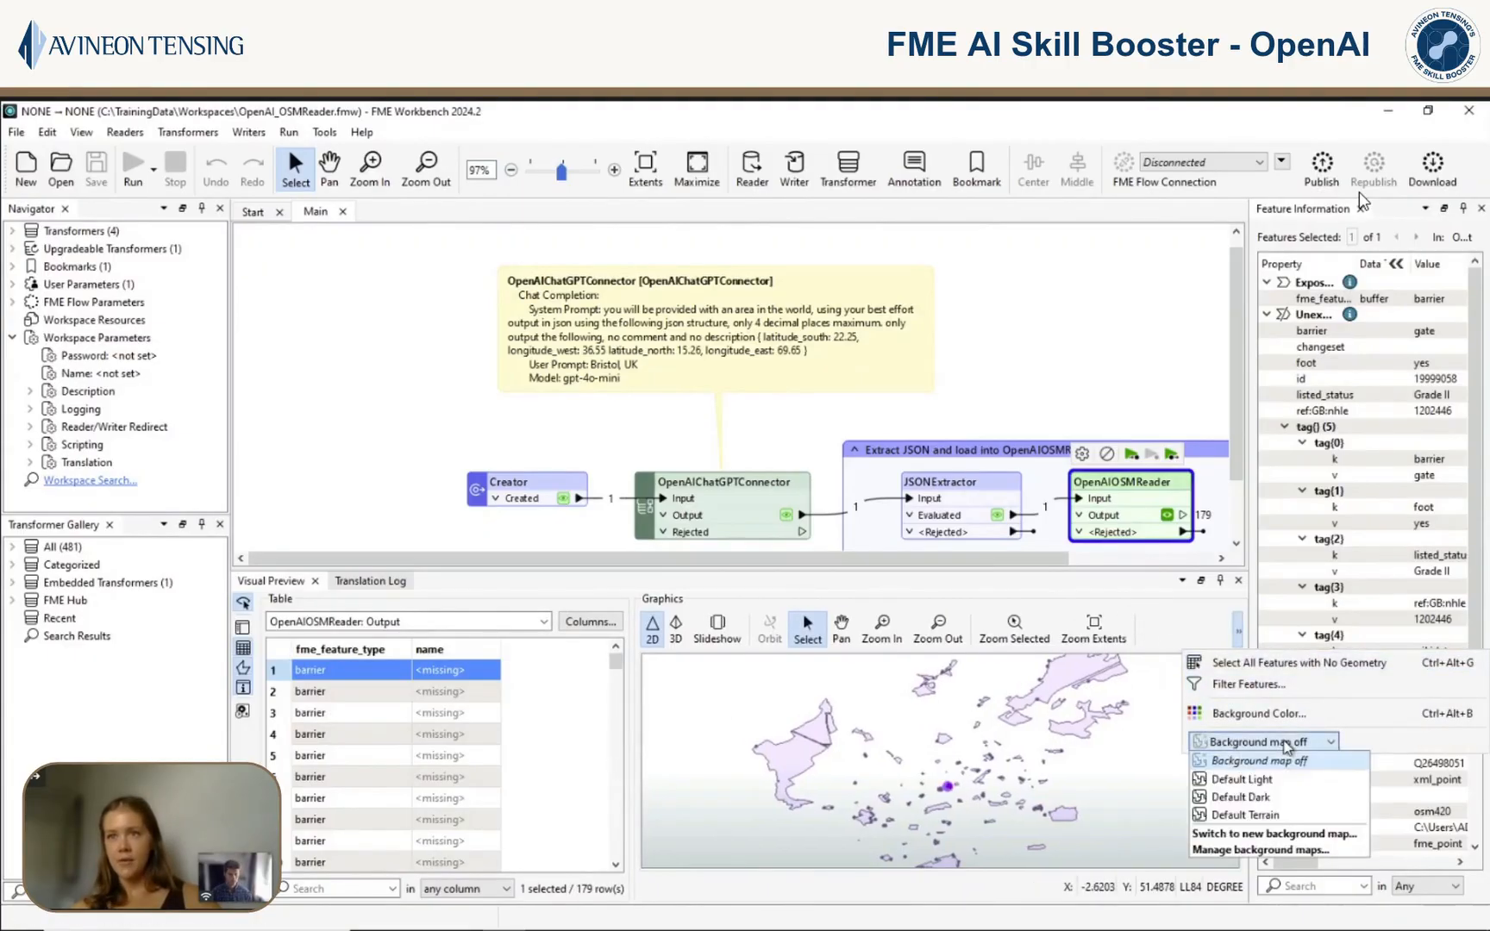
click(1281, 780)
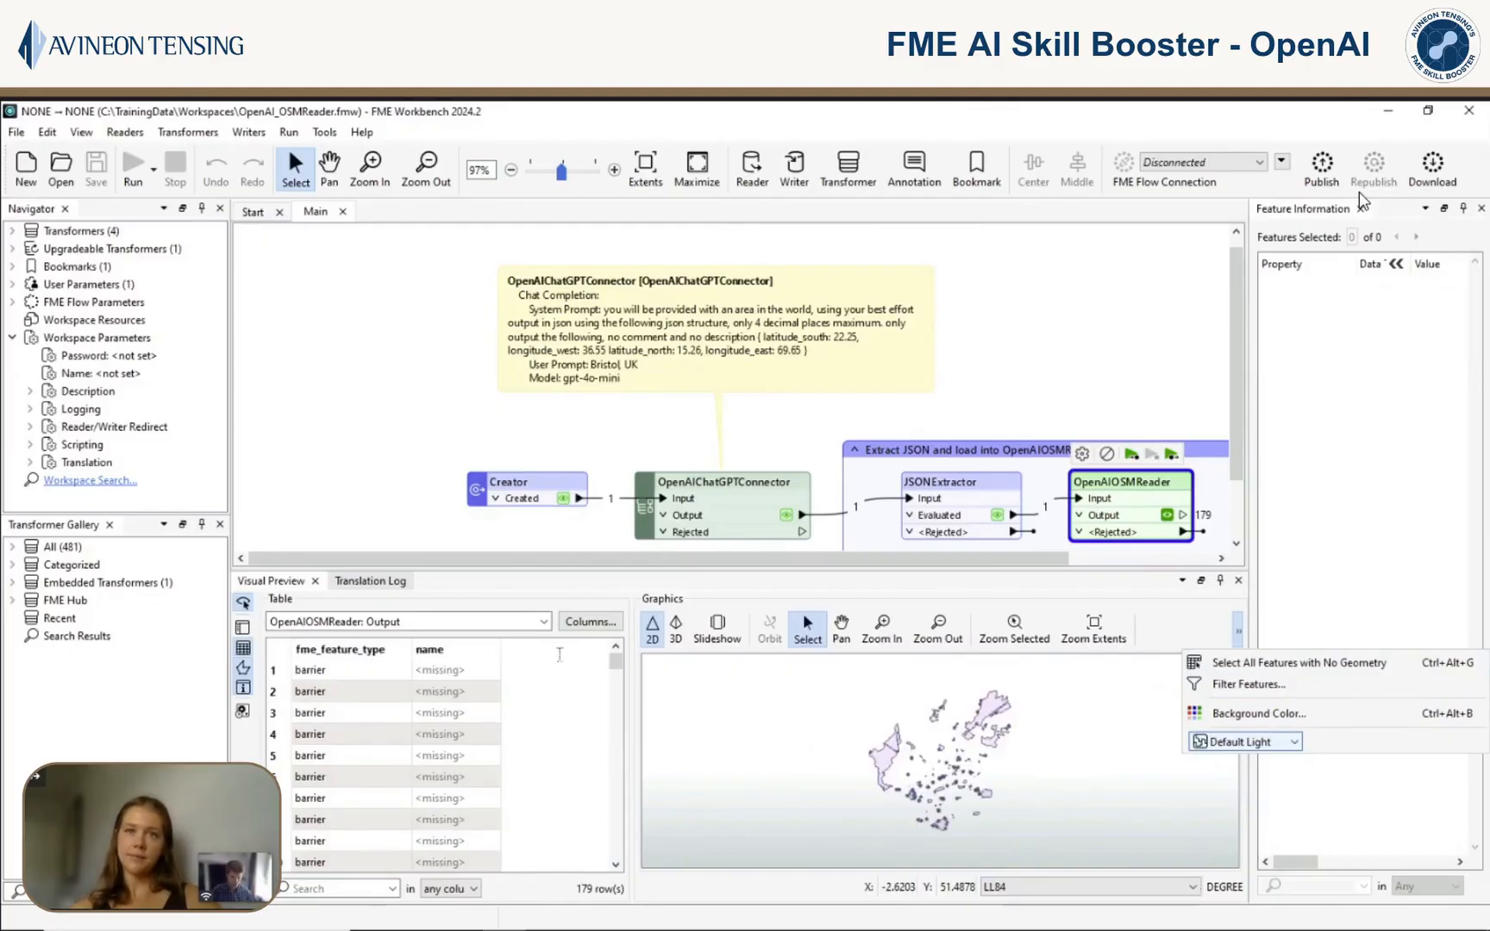
click(1195, 644)
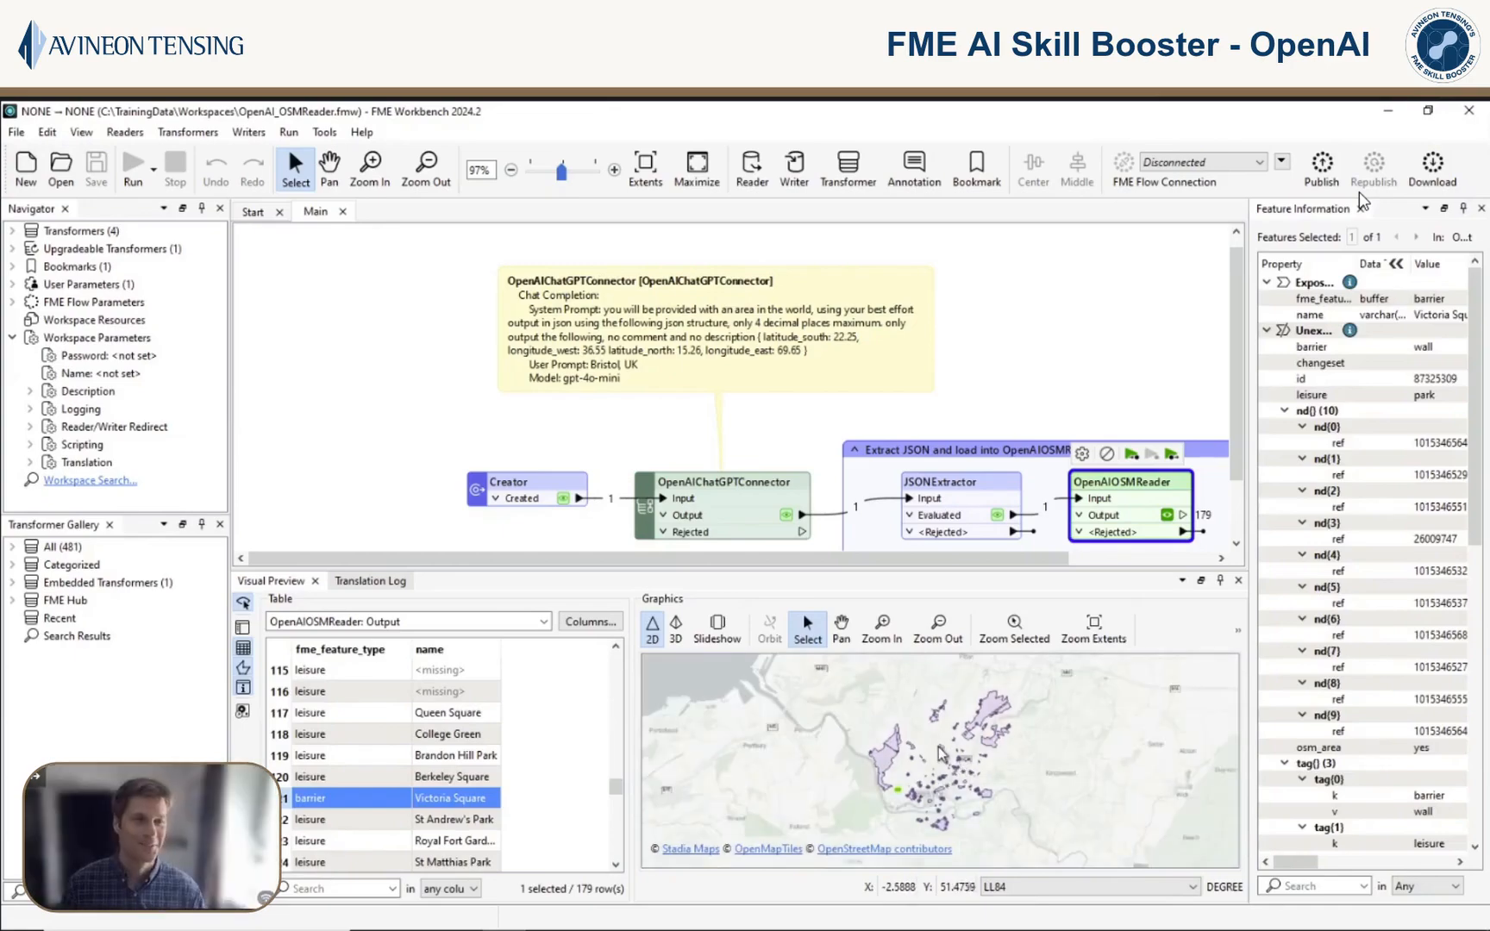
Step: Inspect the extracted map features in the city centre and the Durdham Down park polygon by selecting them on the map
scroll(940, 754, up, 1)
scroll(940, 755, up, 3)
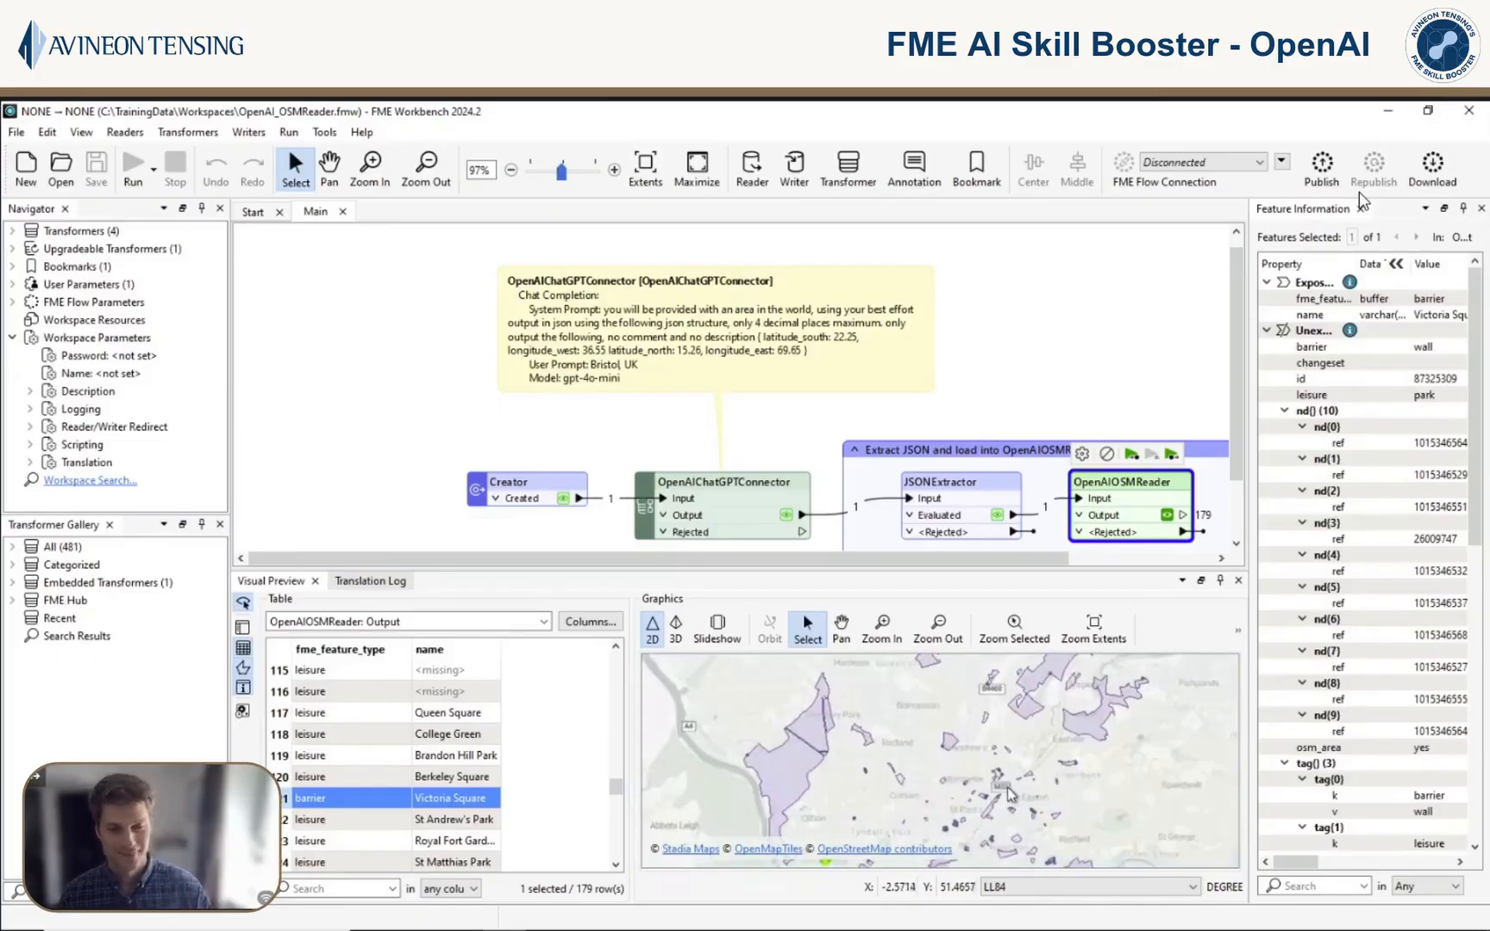
click(993, 765)
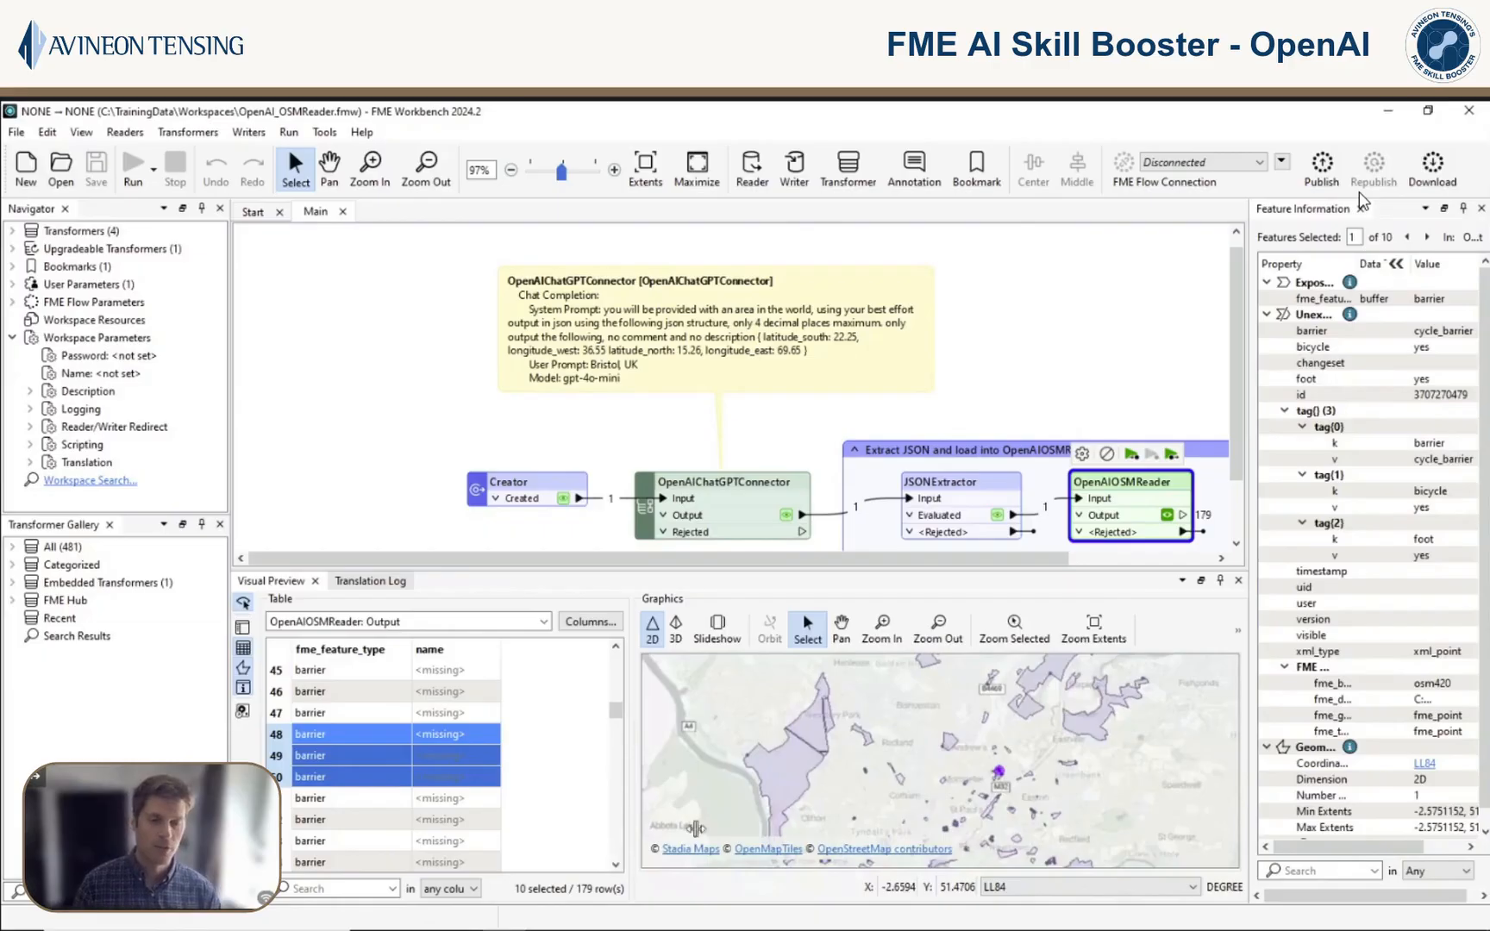
click(810, 735)
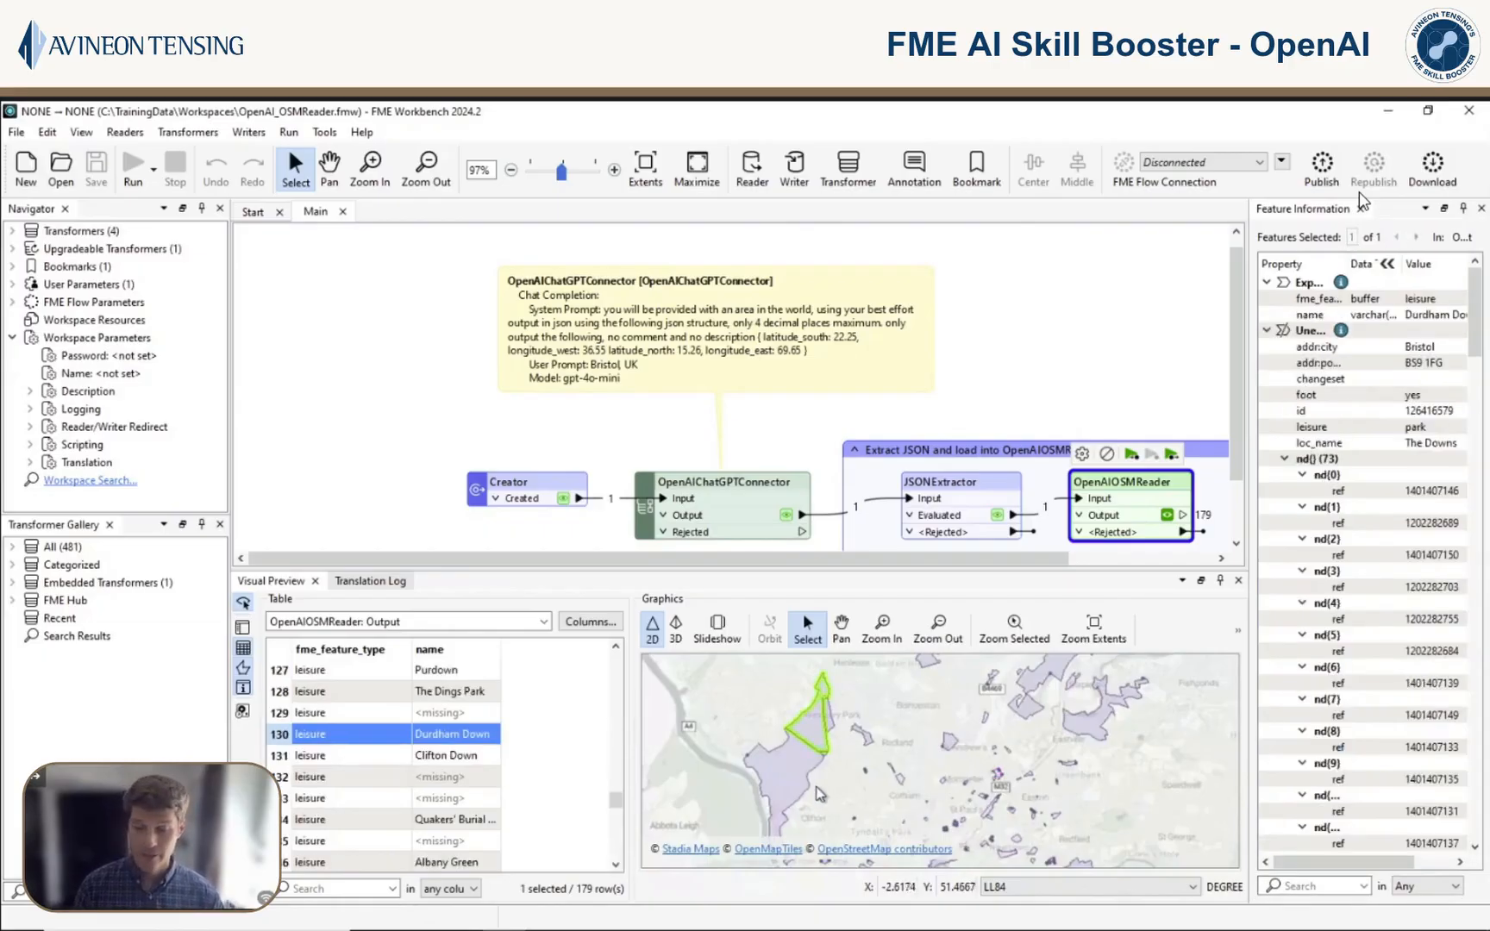